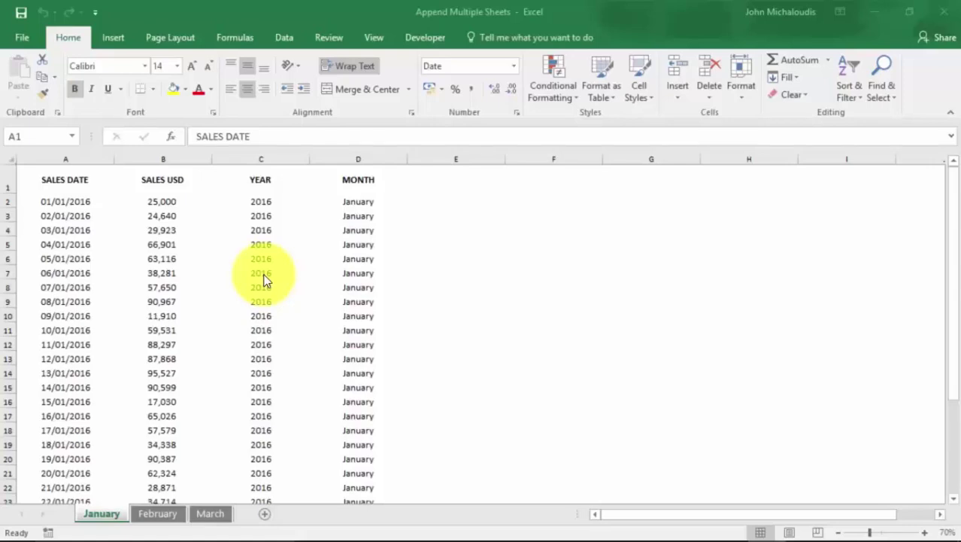
# Step: Browse the New Query data sources on the Data tab, then dismiss the list
pyautogui.click(284, 39)
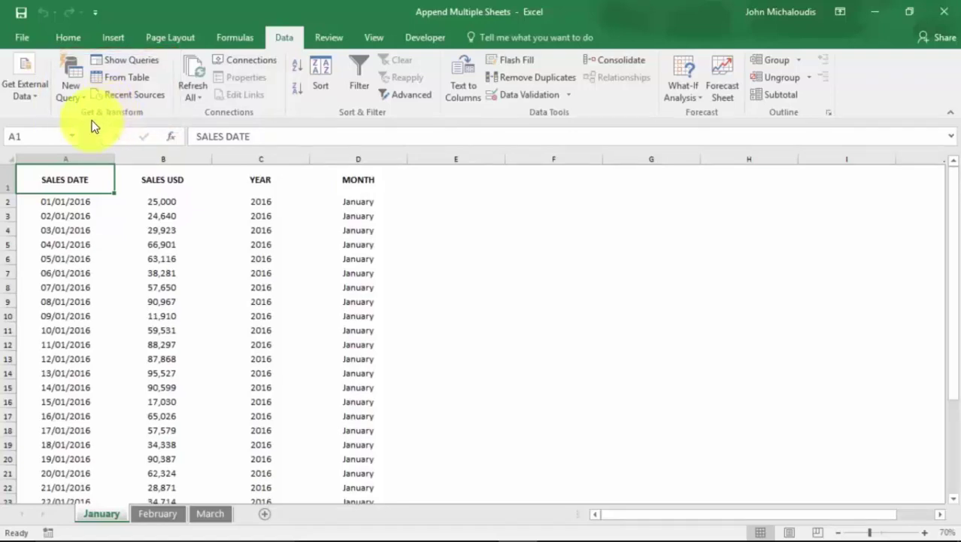
pyautogui.click(81, 97)
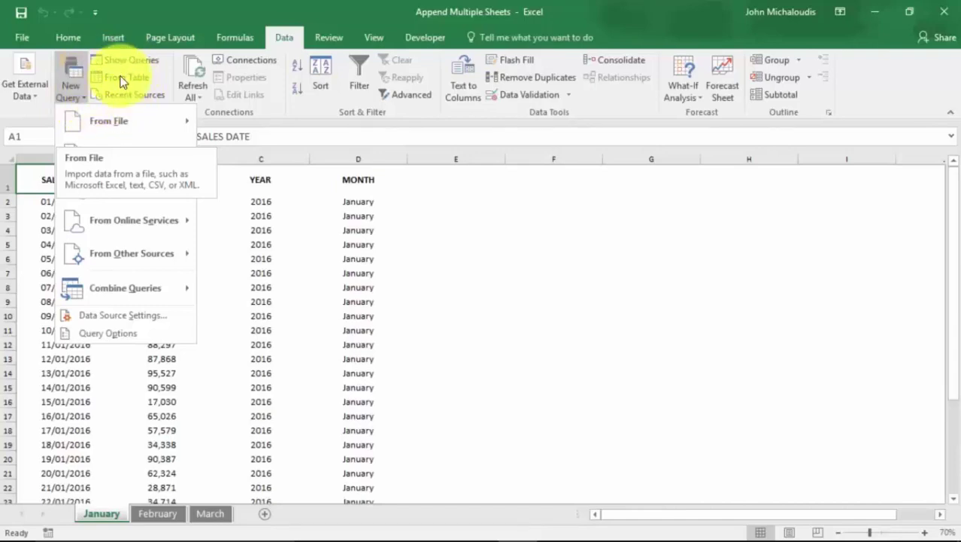
pyautogui.click(167, 64)
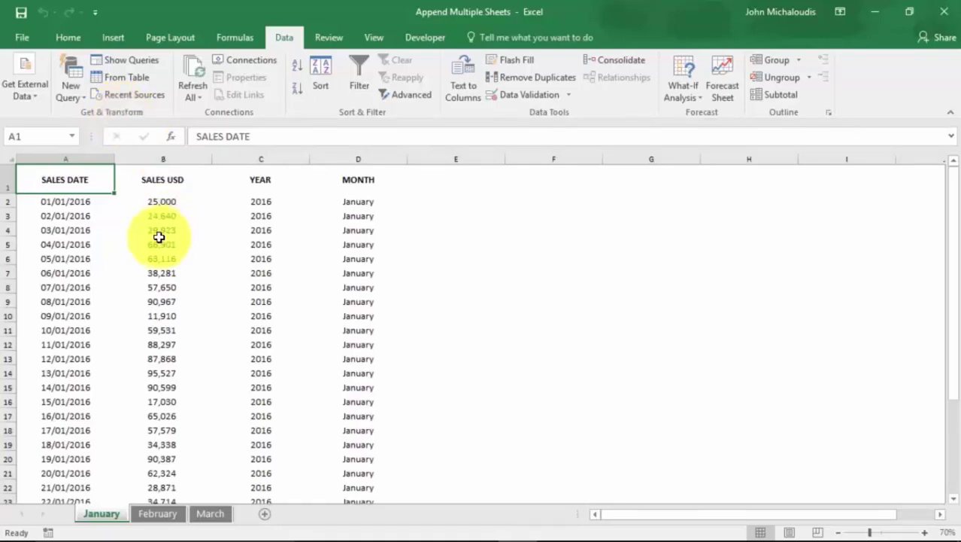
pyautogui.scroll(-7, 149, 340)
pyautogui.scroll(7, 149, 340)
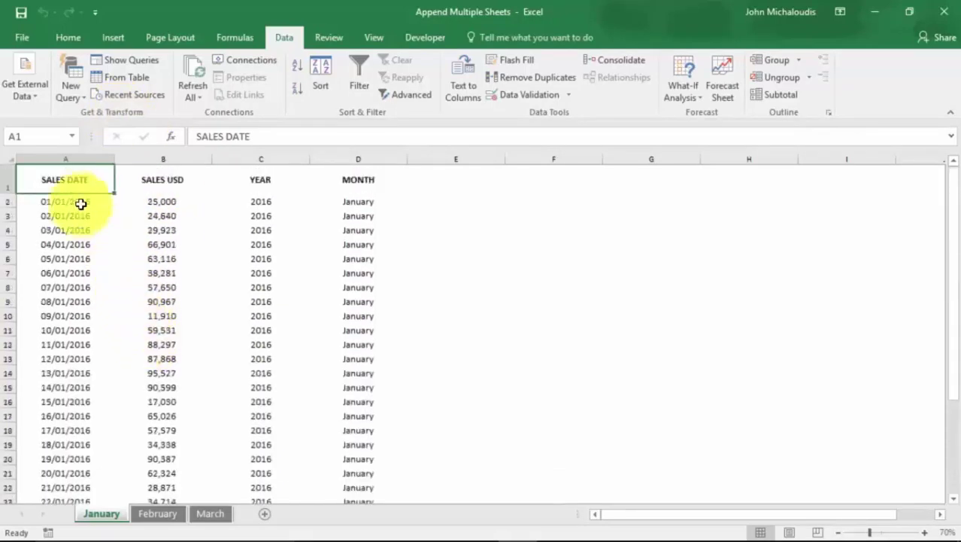
pyautogui.click(167, 186)
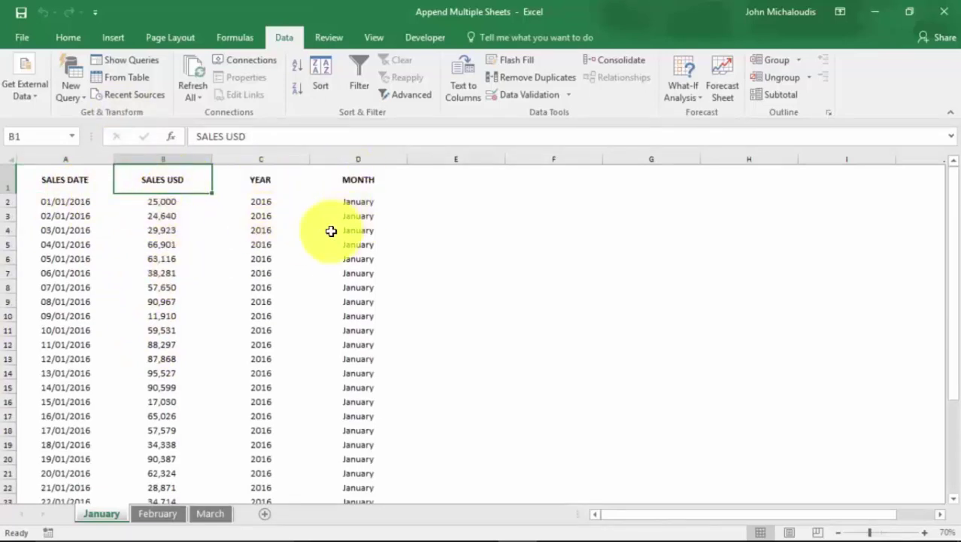
pyautogui.scroll(-4, 333, 230)
pyautogui.scroll(4, 333, 230)
pyautogui.click(158, 513)
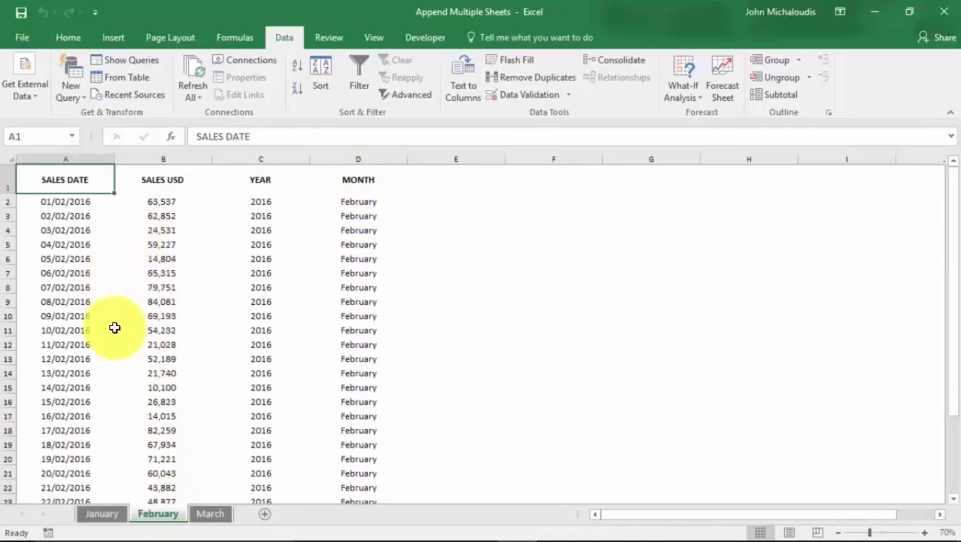
pyautogui.scroll(-1, 112, 326)
pyautogui.scroll(1, 161, 289)
pyautogui.click(210, 513)
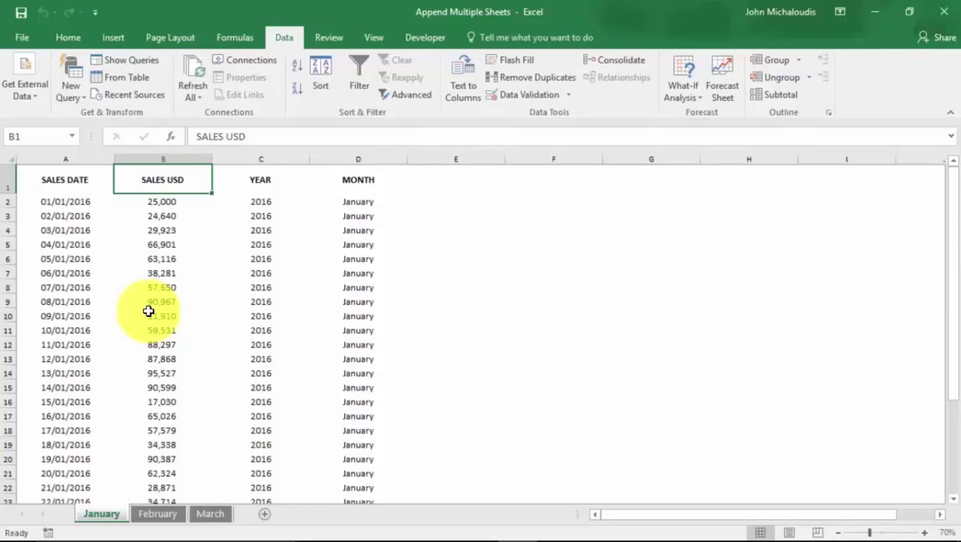
# Step: Convert the January sales range into a table with headers and name it Jan
pyautogui.hotkey('ctrl', 't')
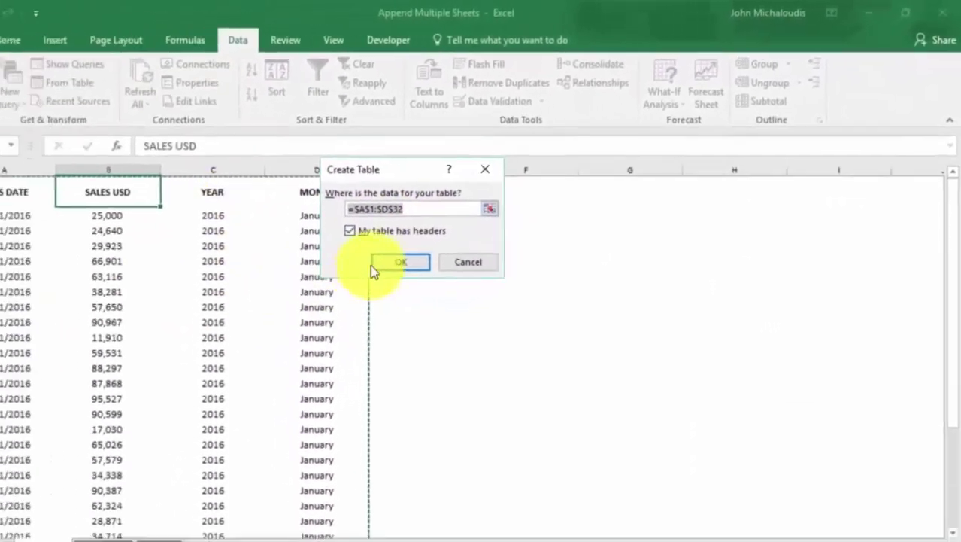
pyautogui.click(266, 325)
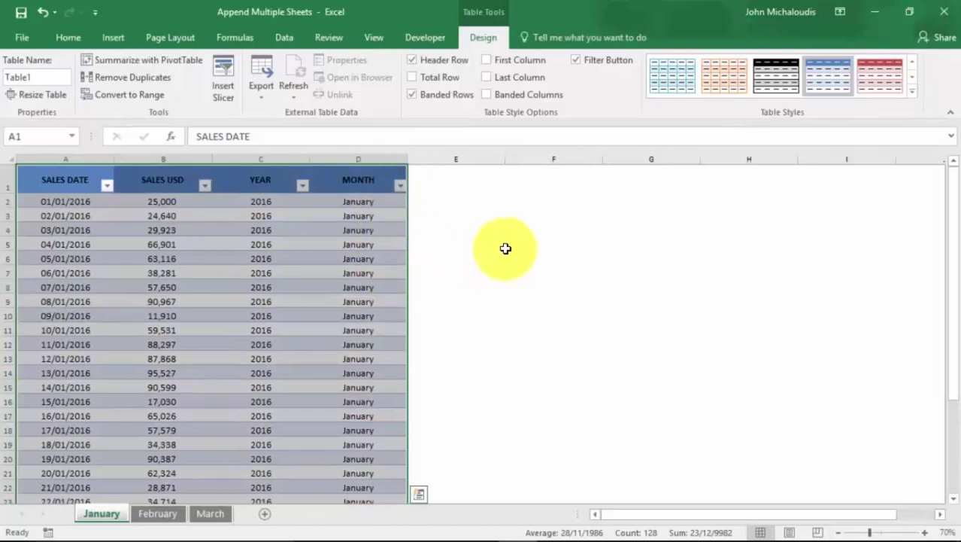
pyautogui.click(504, 245)
pyautogui.click(403, 272)
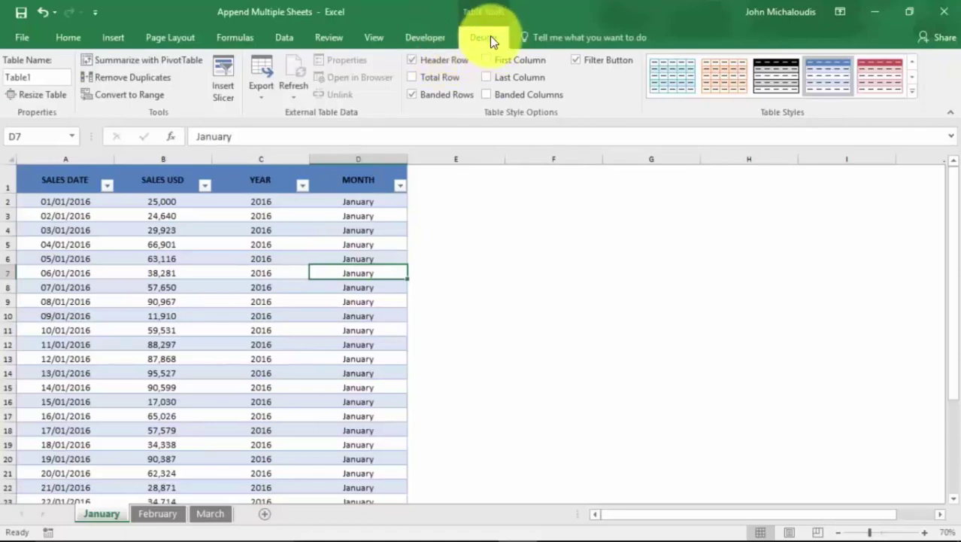
pyautogui.click(43, 76)
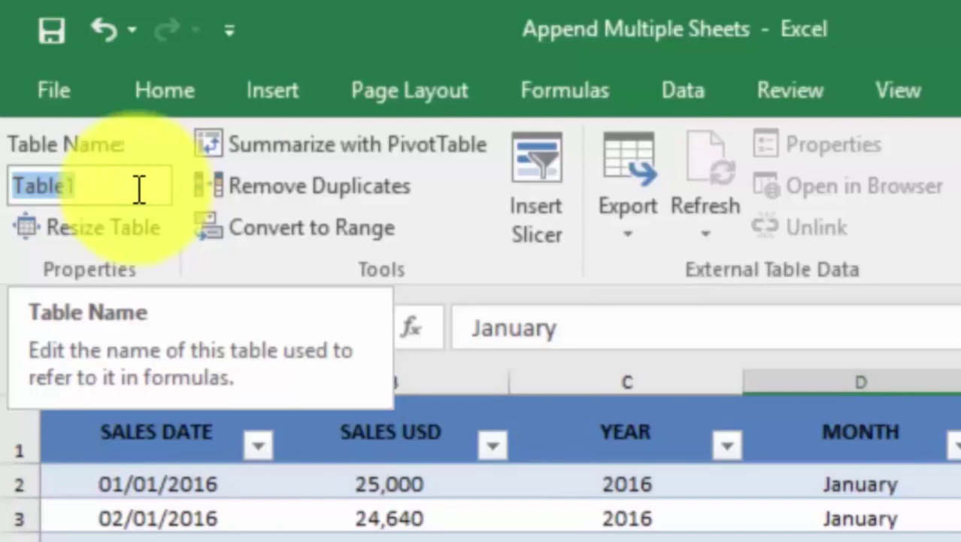
pyautogui.write('Jan')
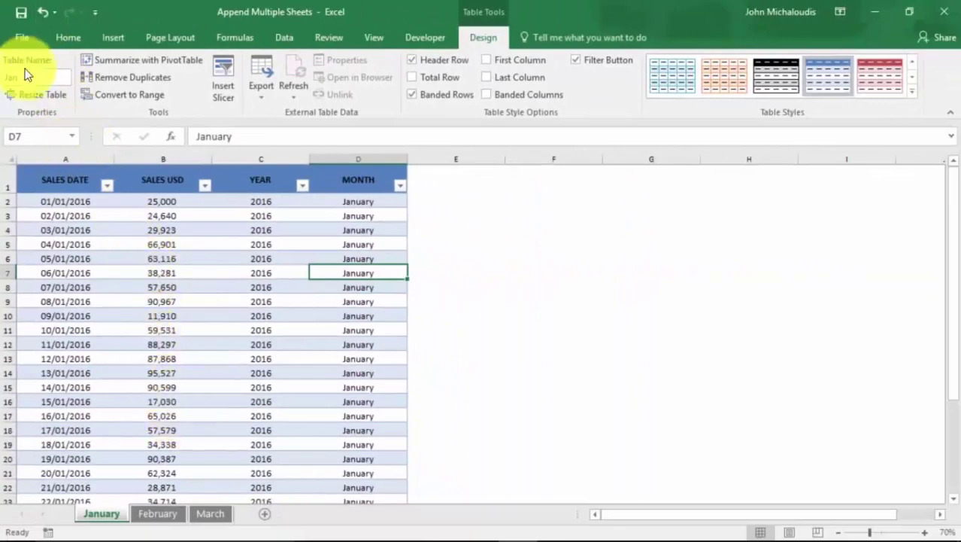
# Step: Convert the February sales data into a table named Feb
pyautogui.click(157, 513)
pyautogui.click(135, 322)
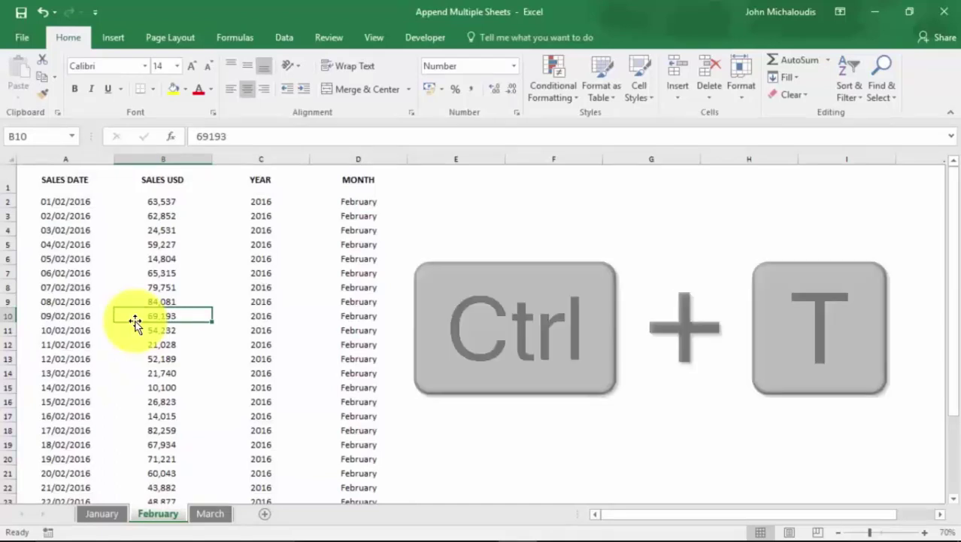
pyautogui.hotkey('ctrl', 't')
pyautogui.click(436, 245)
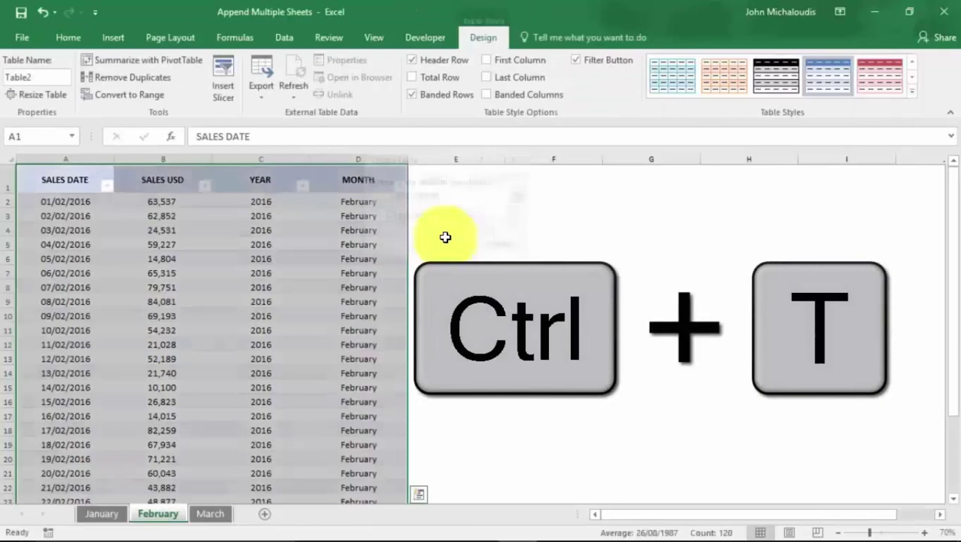
pyautogui.click(57, 77)
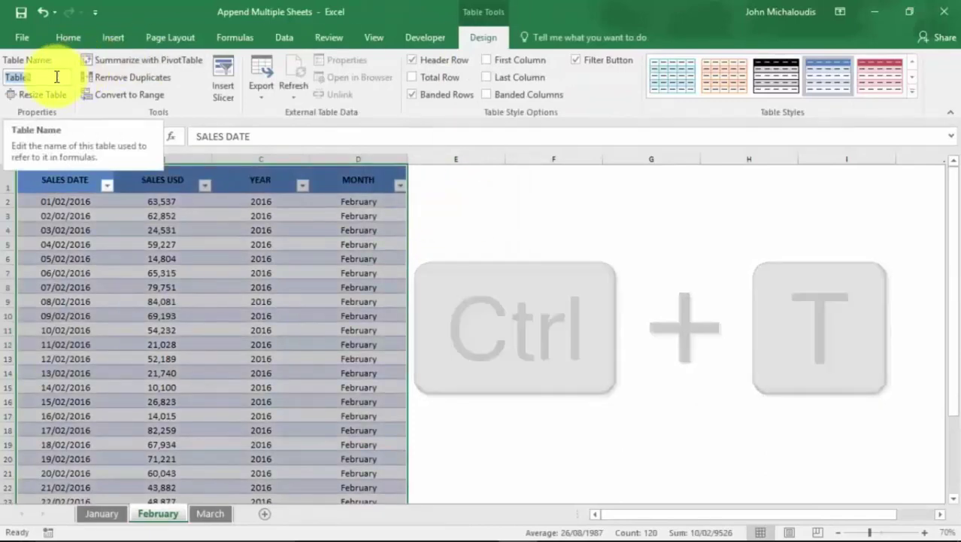
pyautogui.write('Feb')
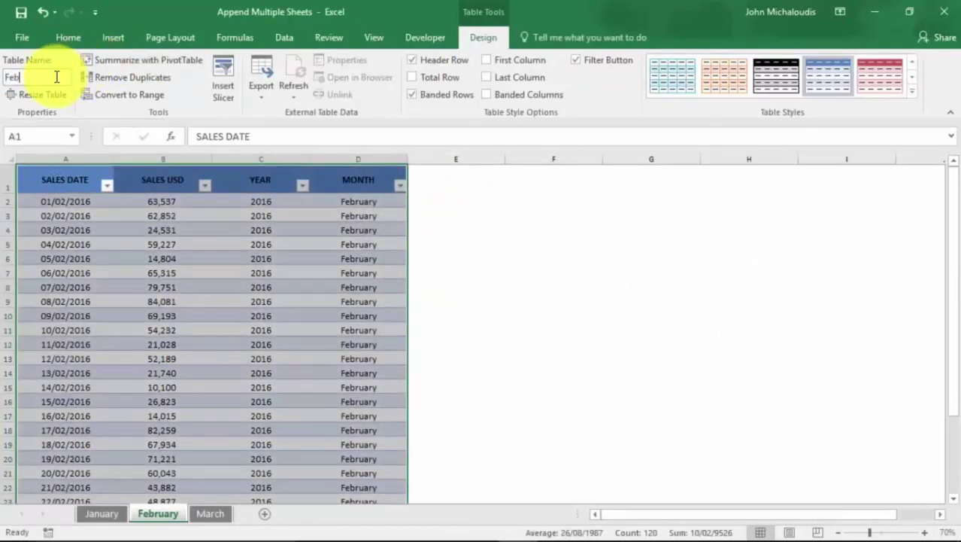
# Step: Convert the March sales data into a table named Mar
pyautogui.click(211, 513)
pyautogui.hotkey('ctrl', 't')
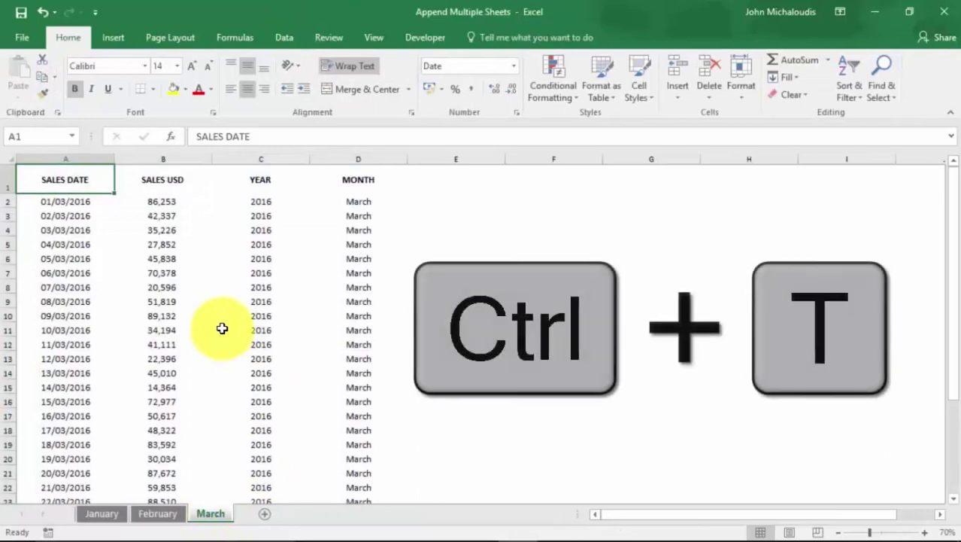
pyautogui.click(451, 241)
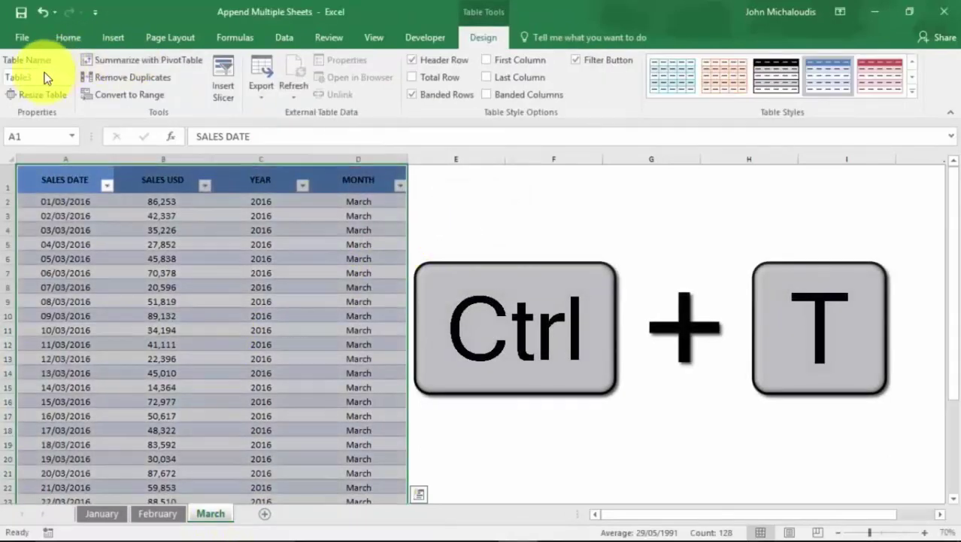
pyautogui.write('Mar')
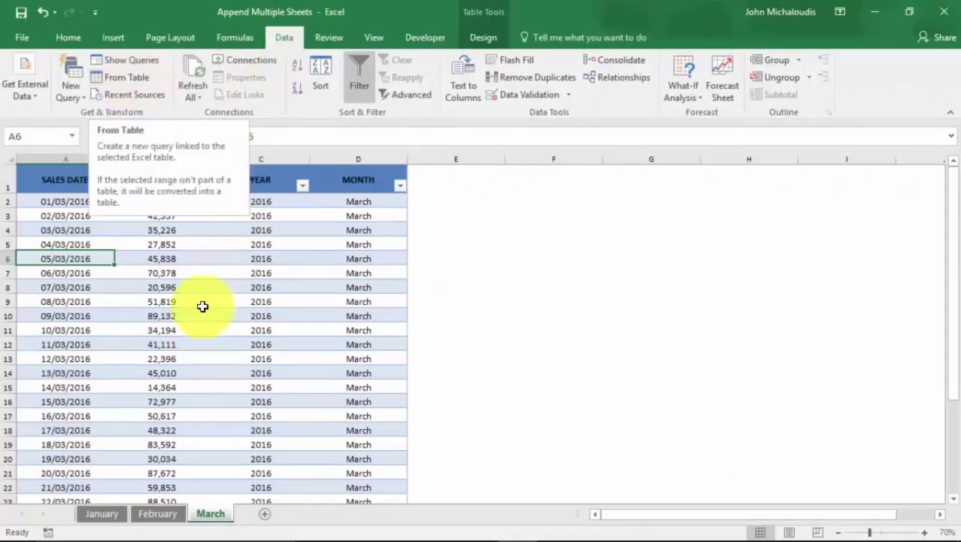
# Step: Create a query from the January table in Power Query Editor
pyautogui.click(170, 287)
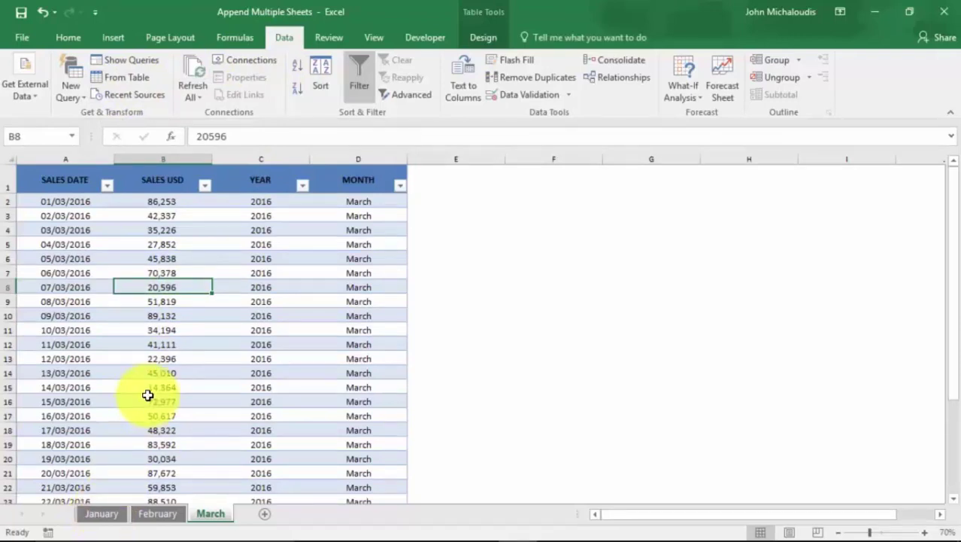
pyautogui.click(120, 513)
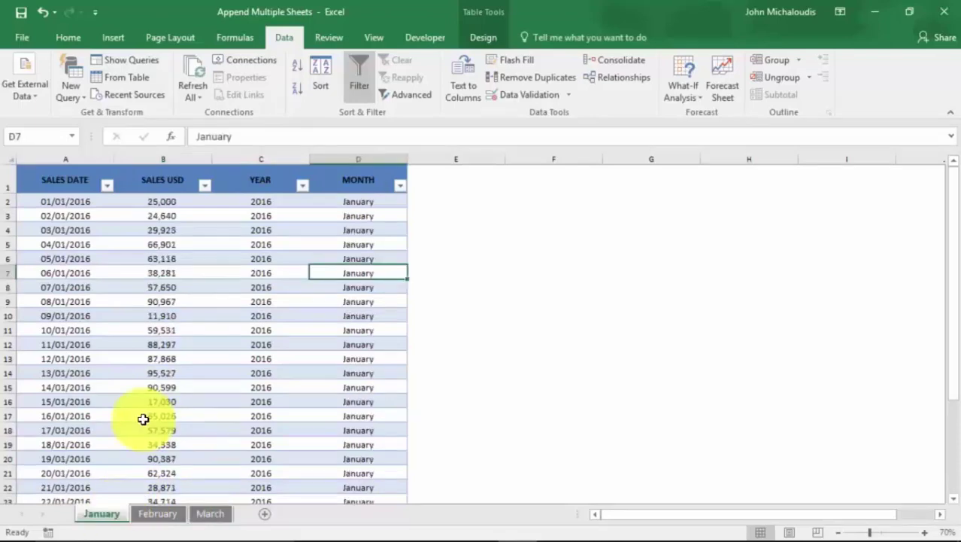
pyautogui.click(120, 77)
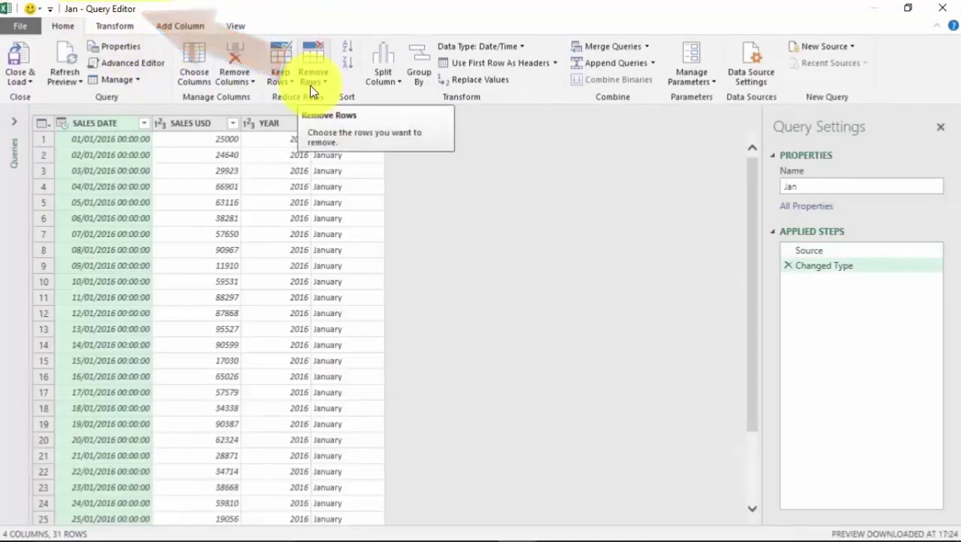
# Step: Check the Jan query's 31 rows and load it into a new Sheet1
pyautogui.scroll(-2, 131, 227)
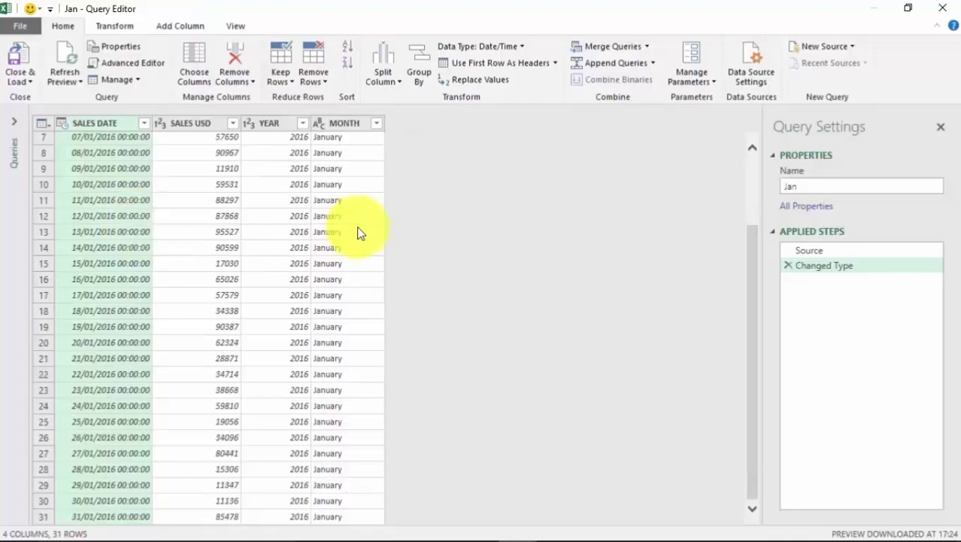
pyautogui.scroll(2, 360, 231)
pyautogui.moveTo(757, 398); pyautogui.dragTo(761, 512)
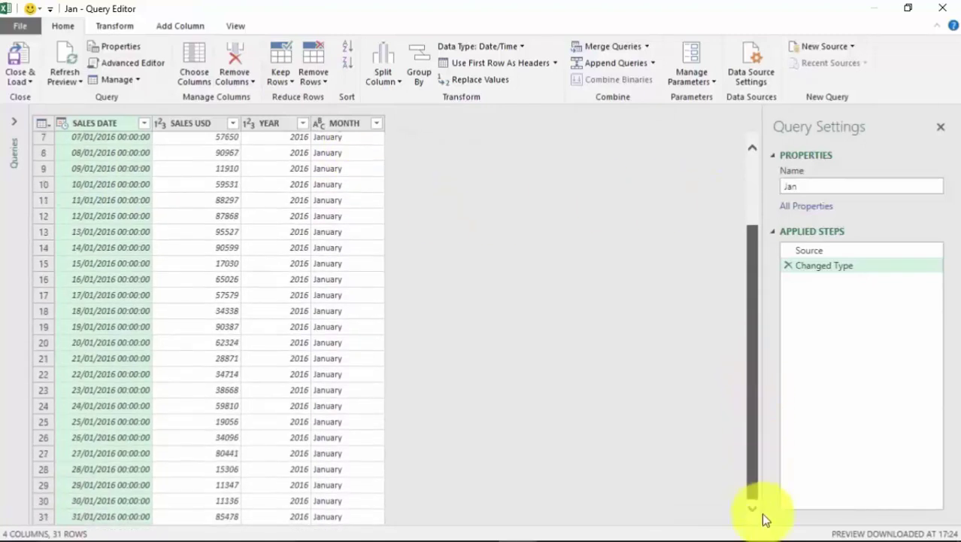
pyautogui.moveTo(764, 373); pyautogui.dragTo(763, 305)
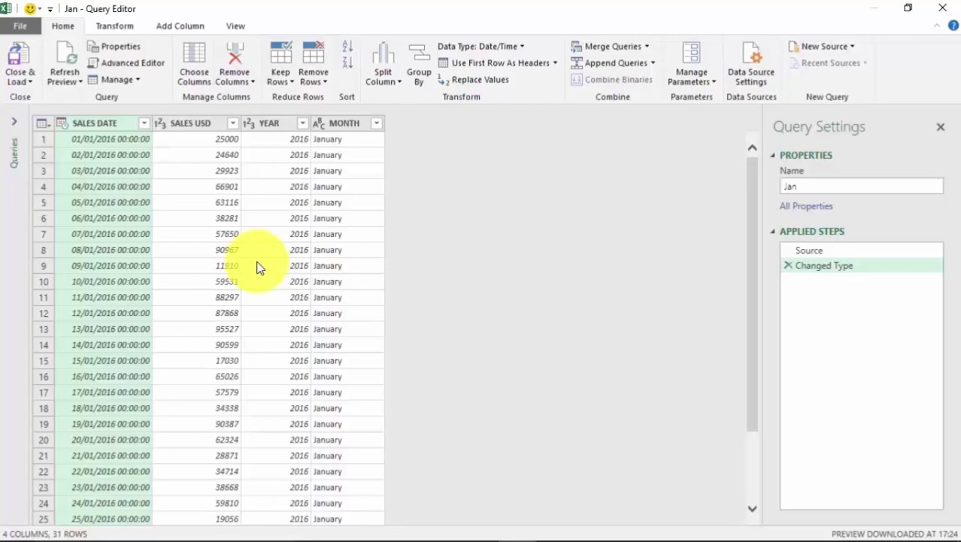
pyautogui.click(24, 58)
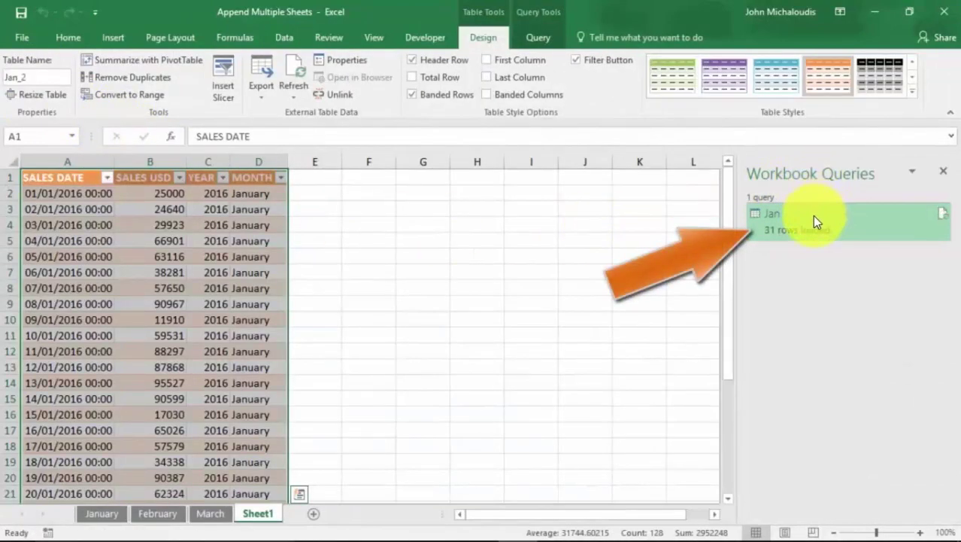
pyautogui.moveTo(812, 215)
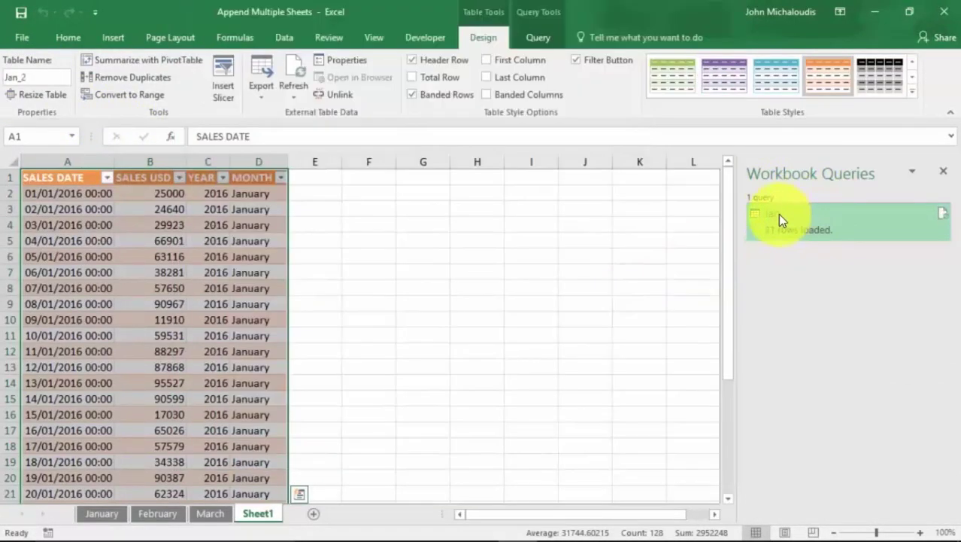
pyautogui.moveTo(778, 213)
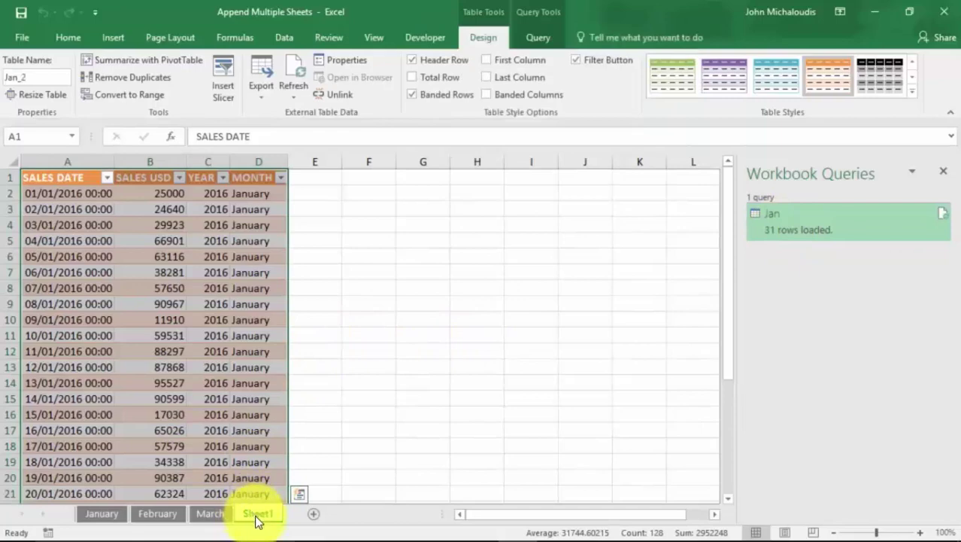
pyautogui.click(222, 318)
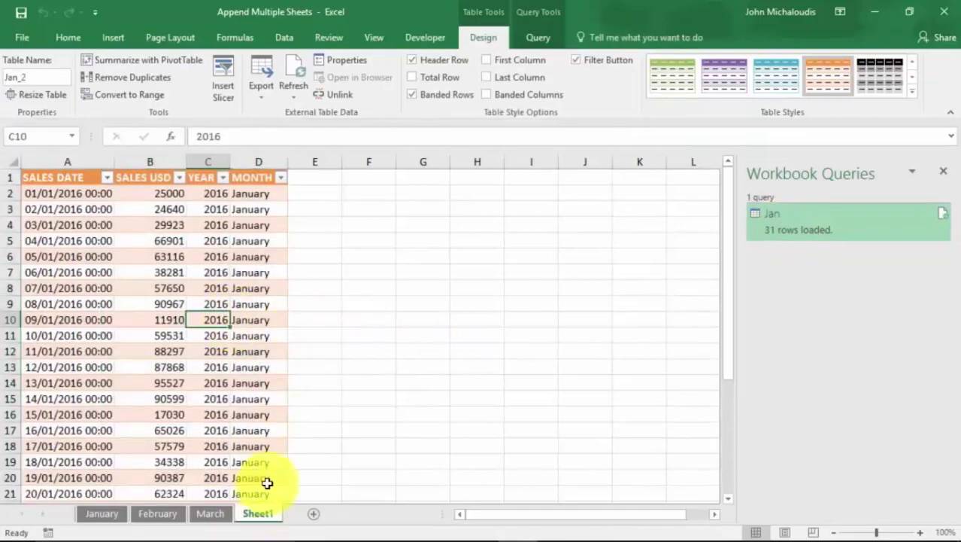
pyautogui.click(96, 516)
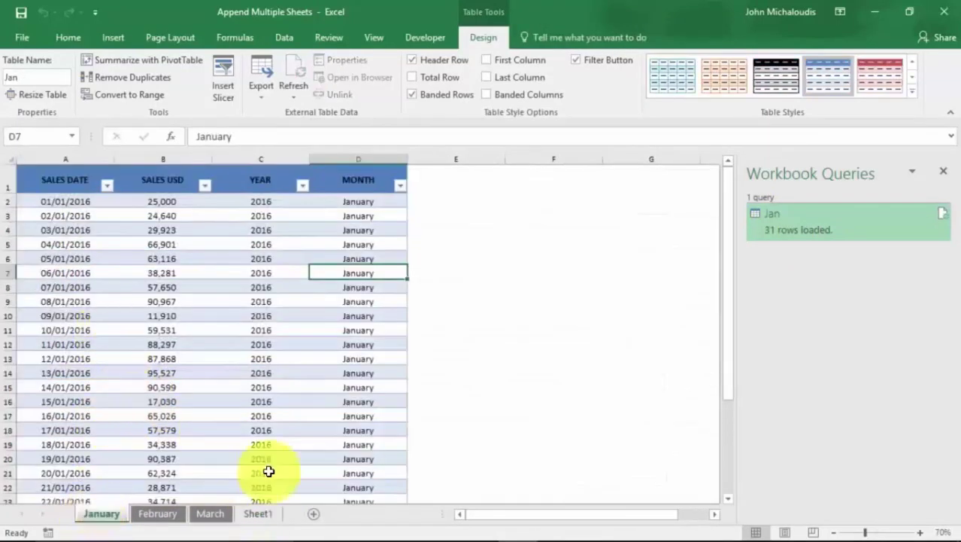
pyautogui.click(258, 513)
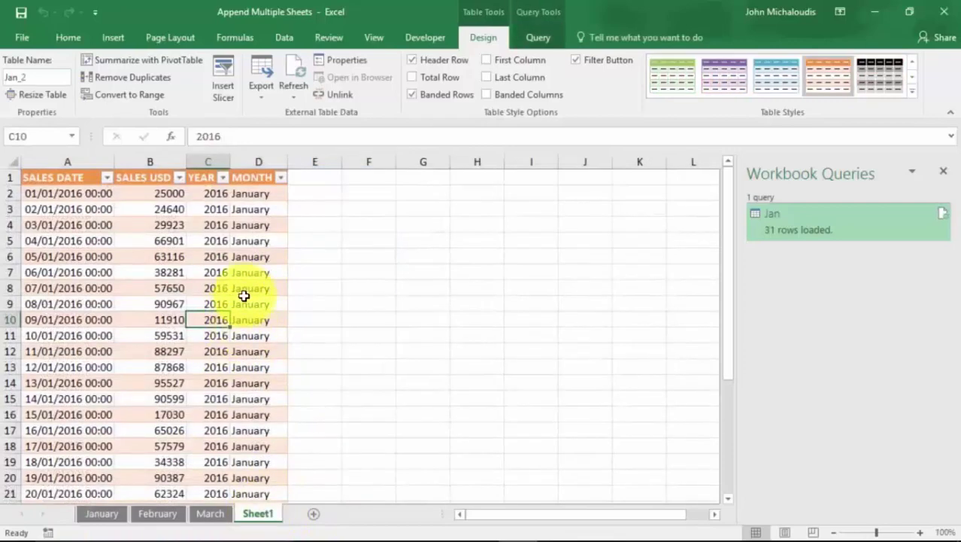
pyautogui.click(245, 301)
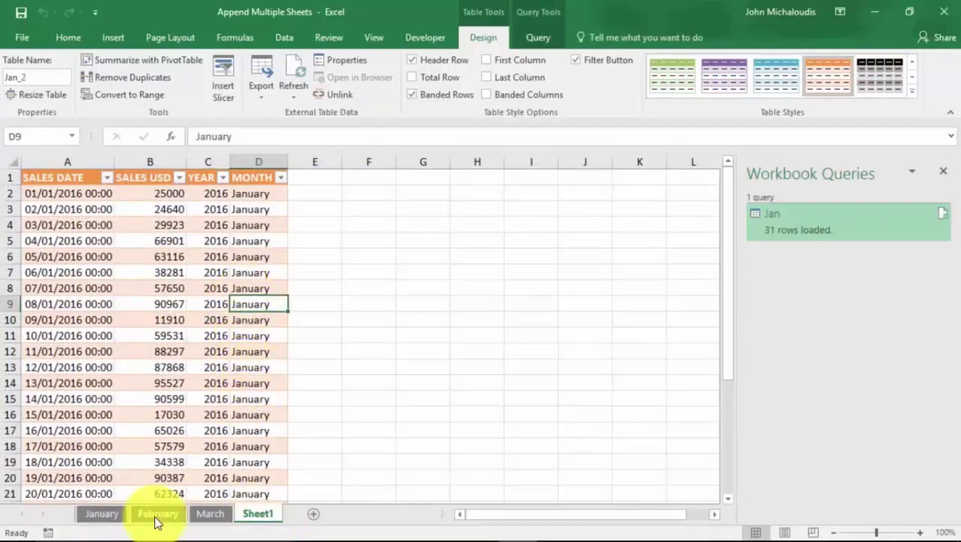
# Step: Create Feb and Mar queries from their tables, loading 29 and 31 rows into Sheet2 and Sheet3
pyautogui.click(156, 515)
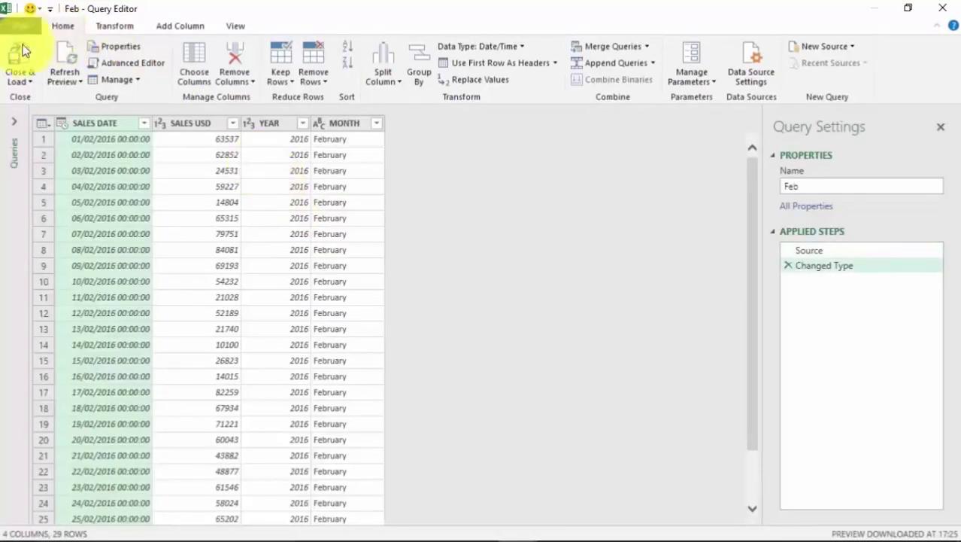
pyautogui.click(20, 56)
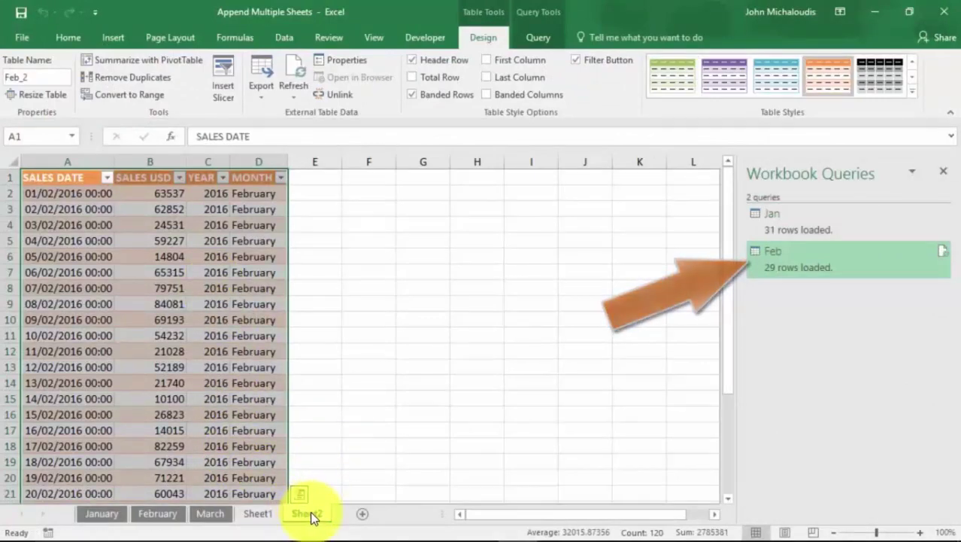
pyautogui.click(216, 515)
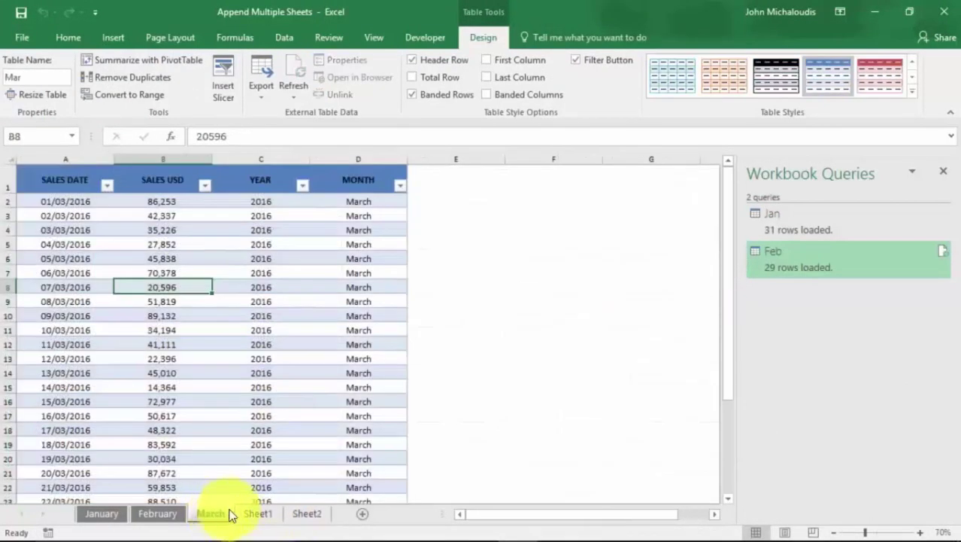
pyautogui.click(284, 42)
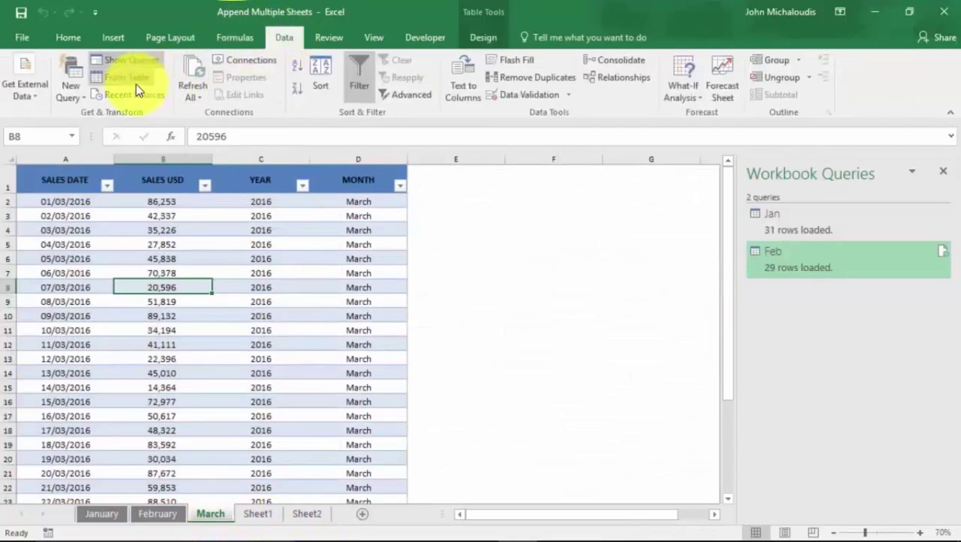
pyautogui.click(134, 78)
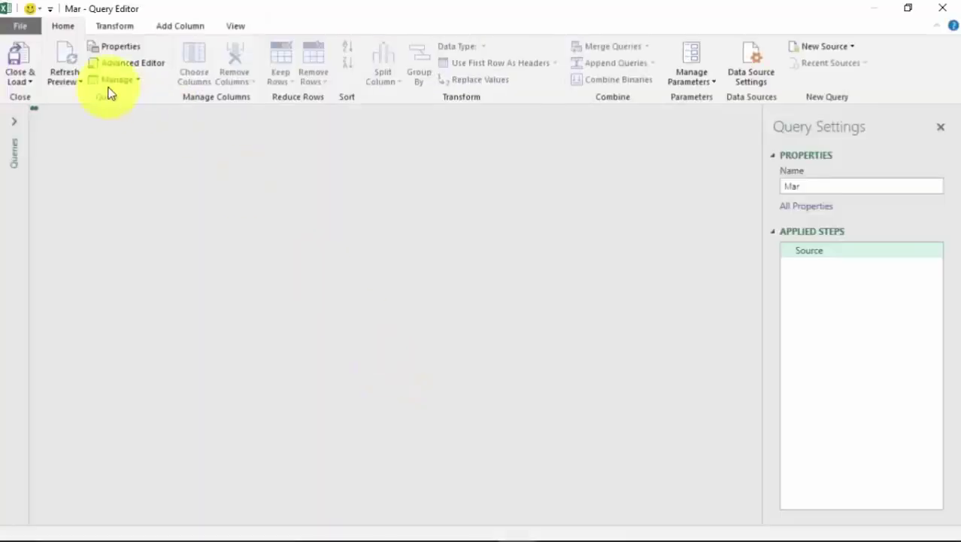
pyautogui.click(18, 54)
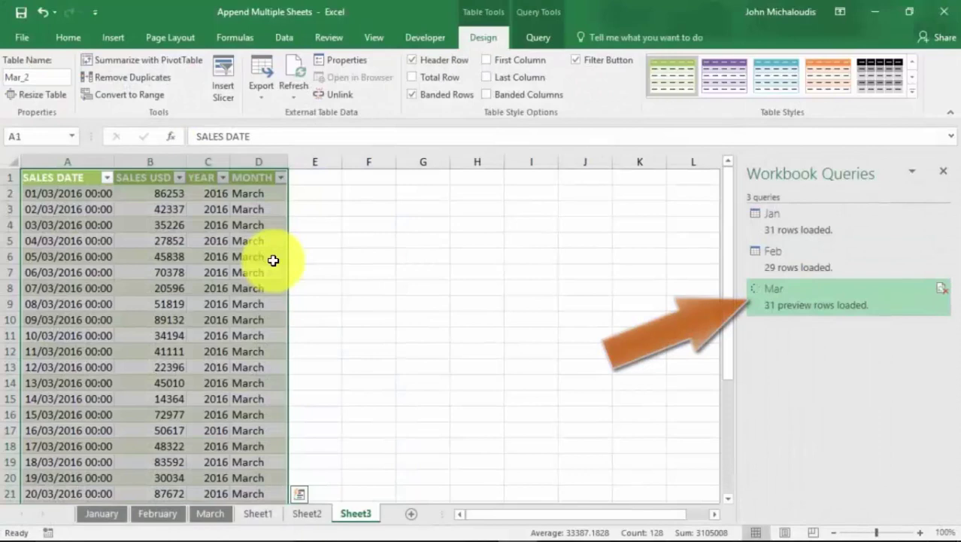
pyautogui.click(339, 292)
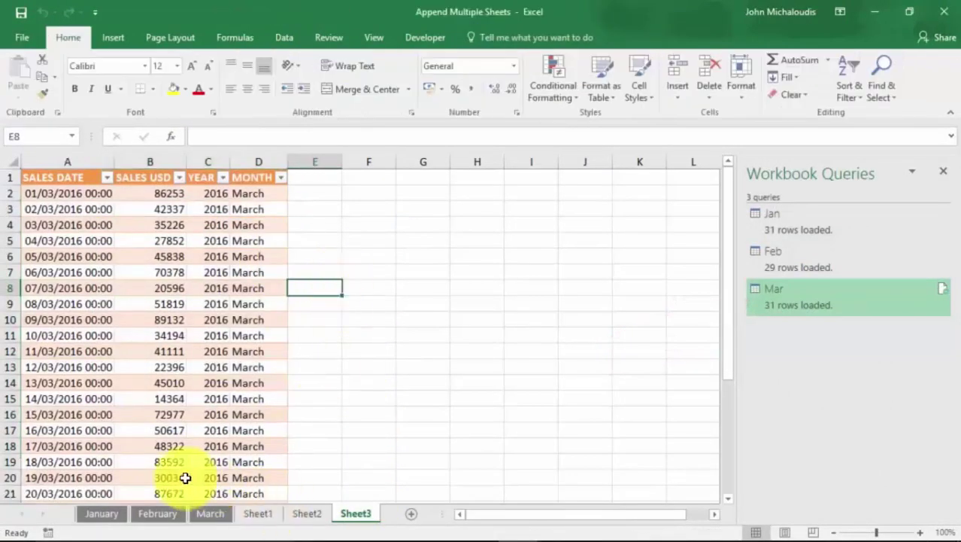
pyautogui.click(102, 514)
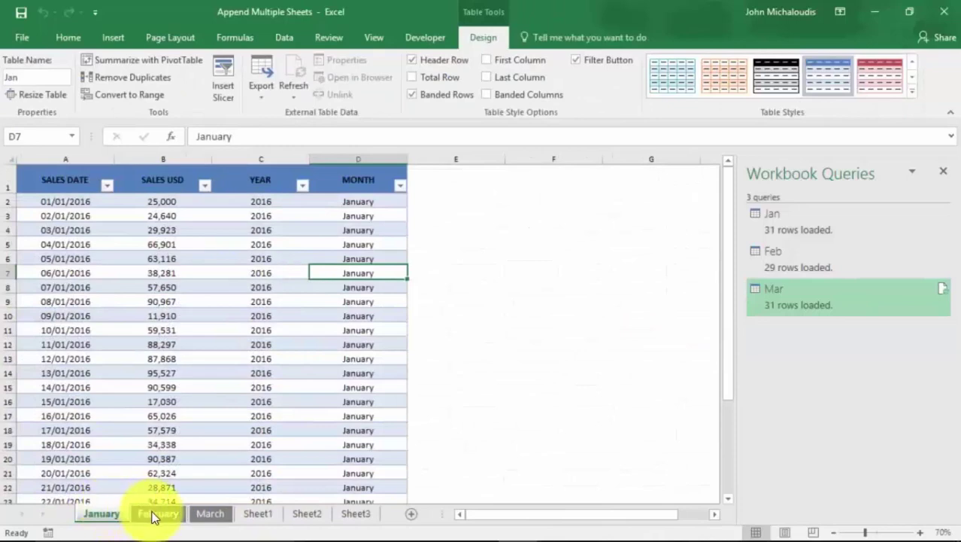
# Step: Review the February, March and Sheet1–Sheet3 tabs, ending on Sheet1's January query table
pyautogui.click(156, 514)
pyautogui.click(211, 513)
pyautogui.click(259, 516)
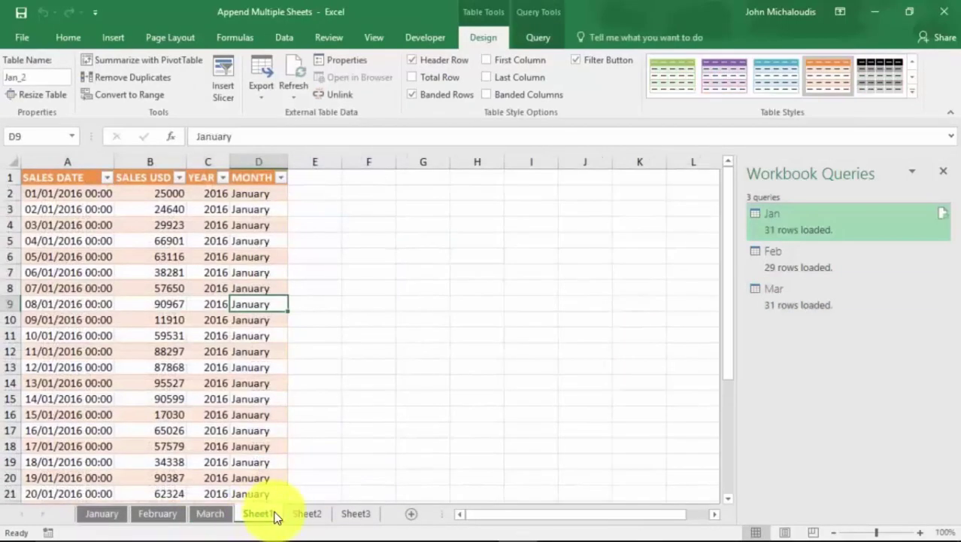
pyautogui.click(307, 515)
pyautogui.click(356, 516)
pyautogui.click(265, 516)
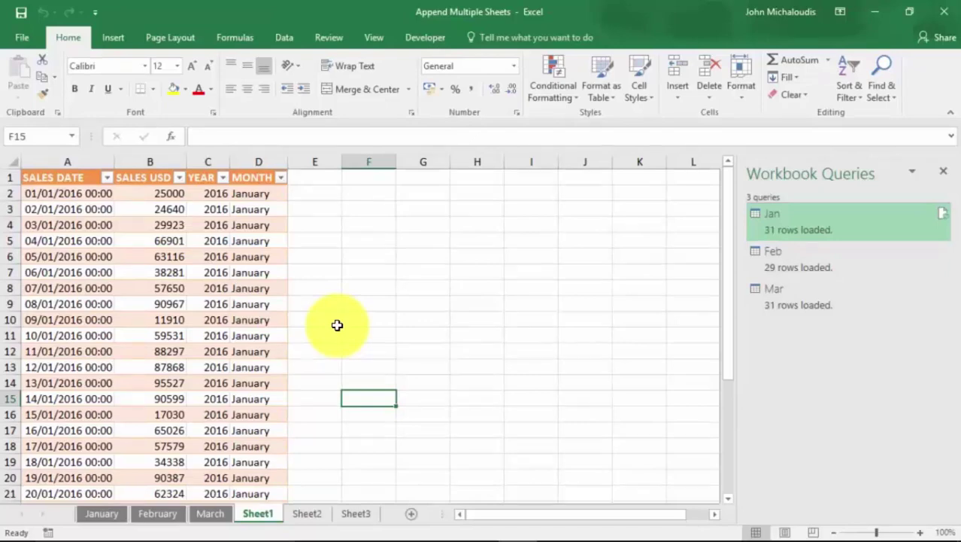
# Step: Bring up the Combine Queries options under New Query on the Data tab
pyautogui.click(295, 34)
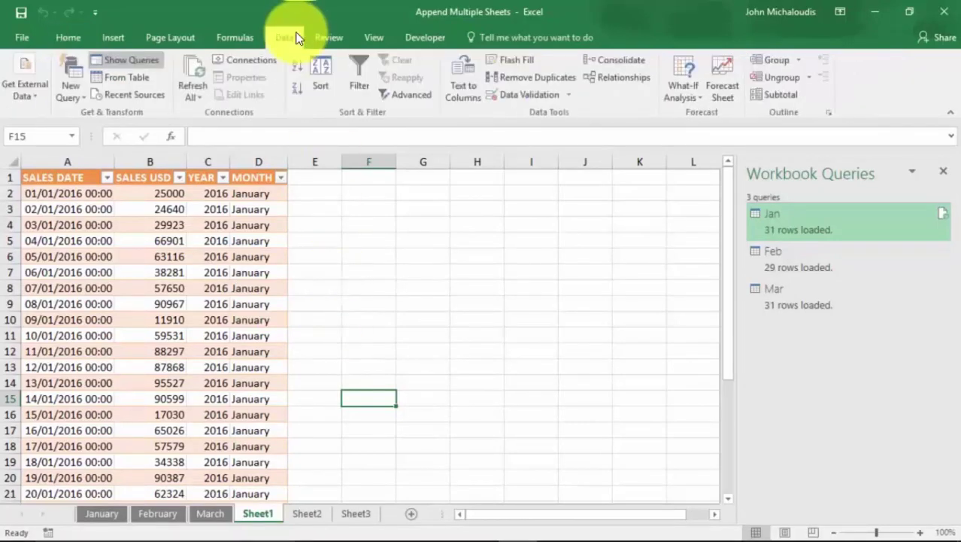
pyautogui.click(82, 93)
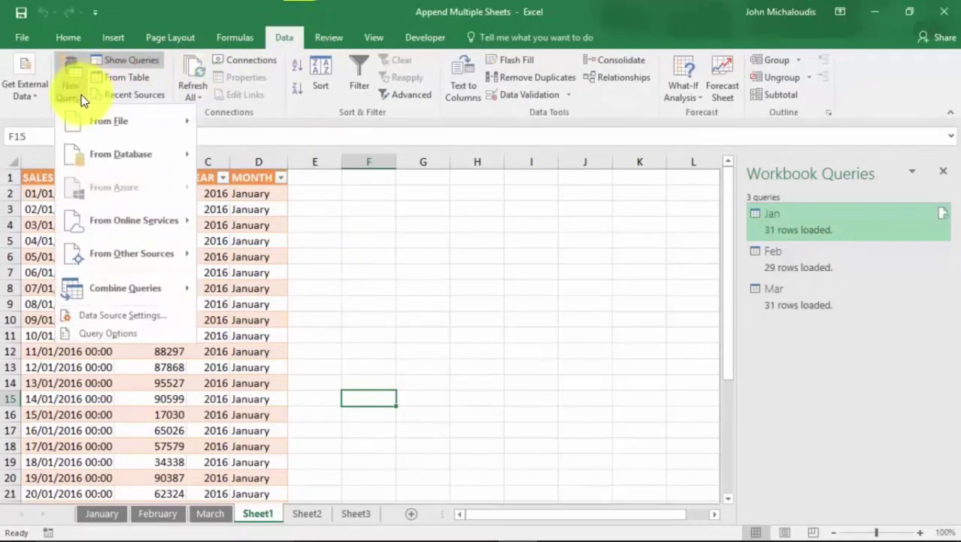
pyautogui.moveTo(101, 290)
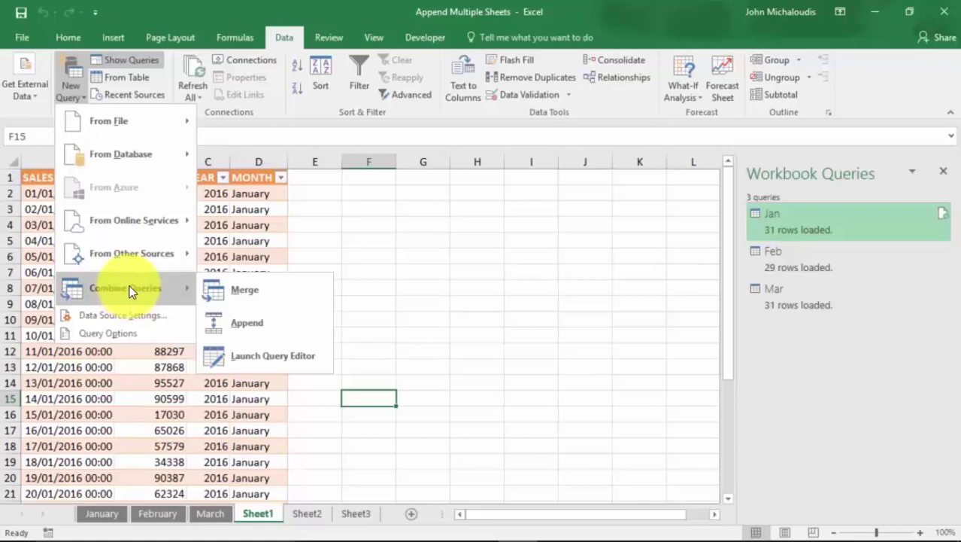
# Step: Append Jan, Feb and Mar as three or more tables into an Append1 query
pyautogui.click(257, 324)
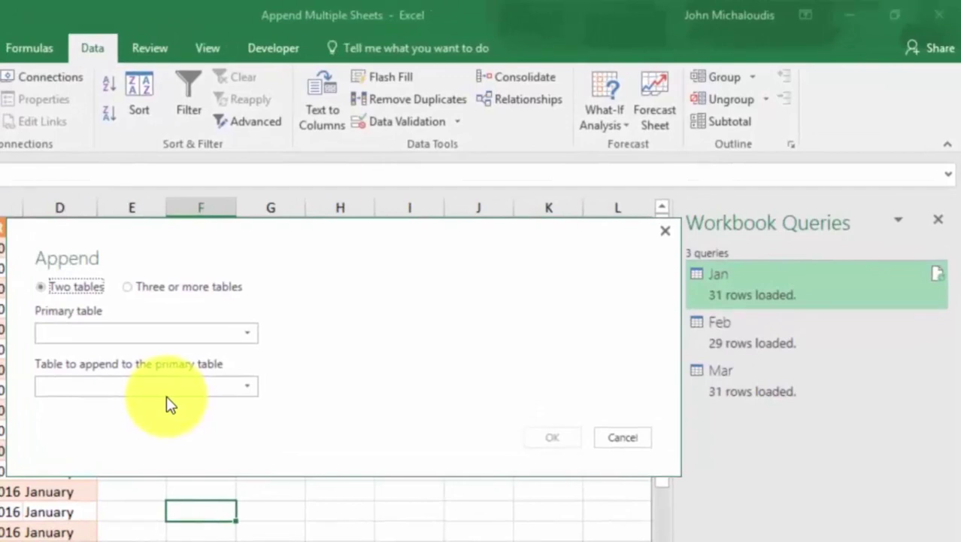
pyautogui.click(131, 288)
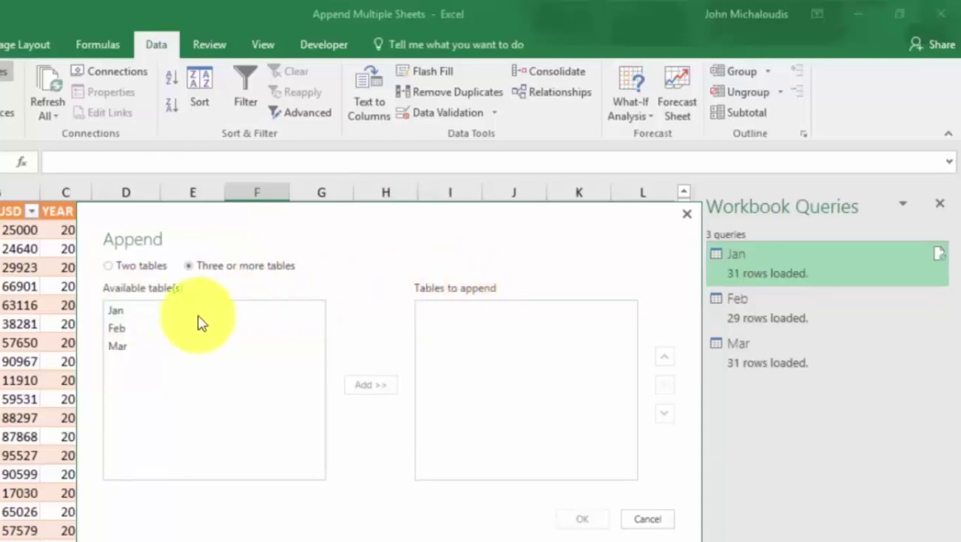
pyautogui.click(129, 310)
pyautogui.click(371, 387)
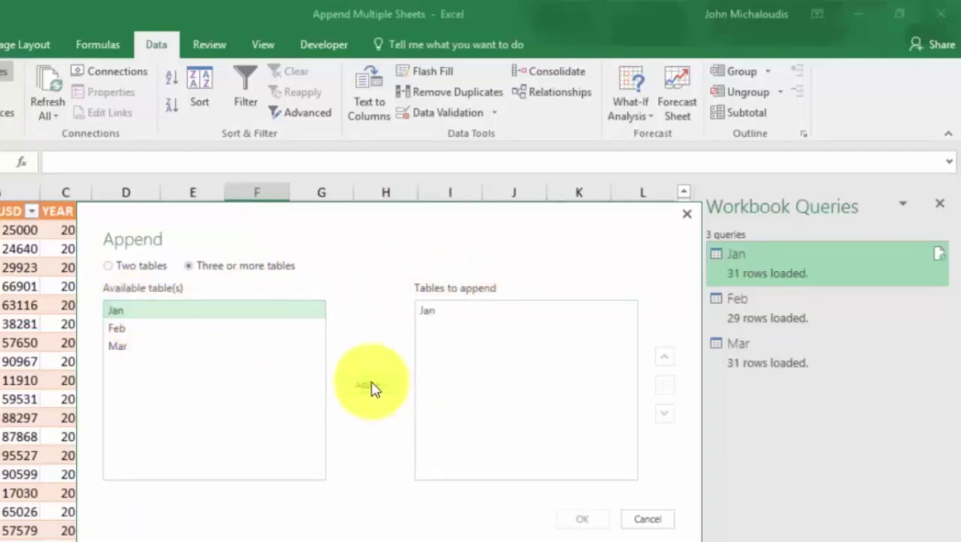
pyautogui.click(144, 329)
pyautogui.click(366, 385)
pyautogui.click(184, 347)
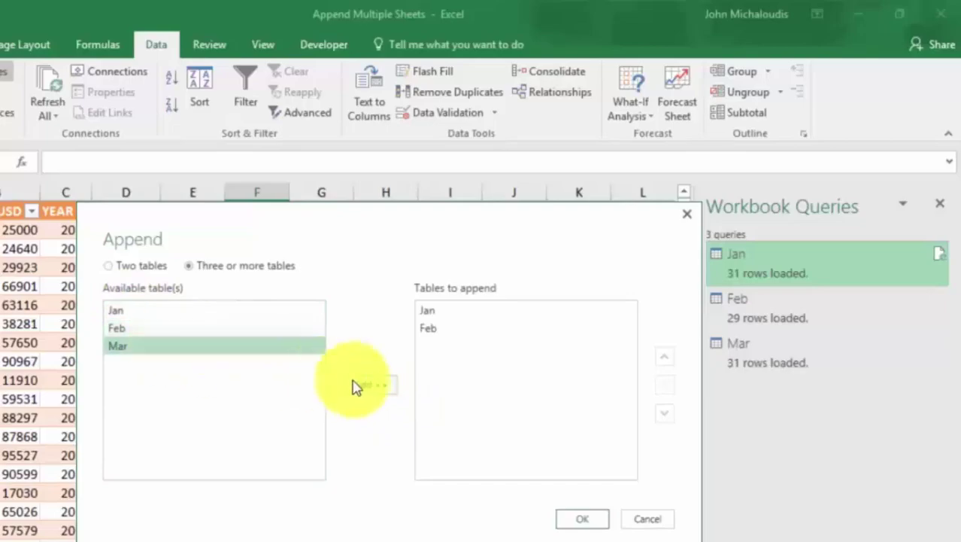
pyautogui.click(363, 387)
pyautogui.click(583, 518)
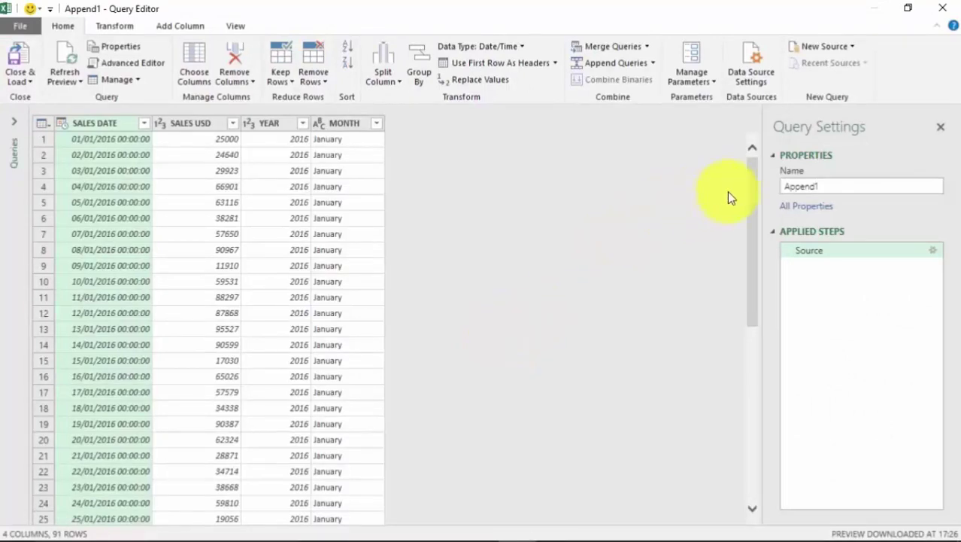
# Step: Check Append1's 91-row preview and load it as a table on Sheet4
pyautogui.moveTo(754, 208); pyautogui.dragTo(755, 325)
pyautogui.scroll(-14, 346, 372)
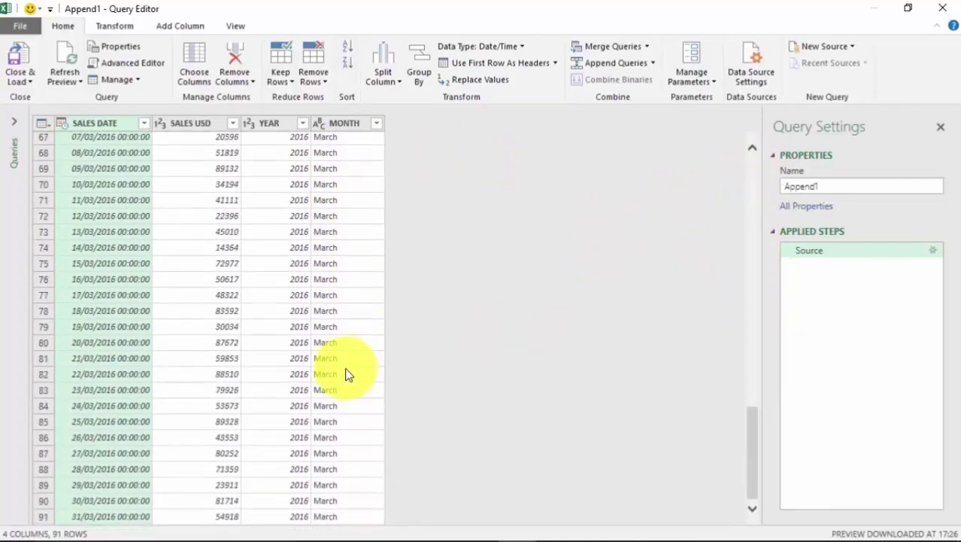
pyautogui.scroll(20, 338, 399)
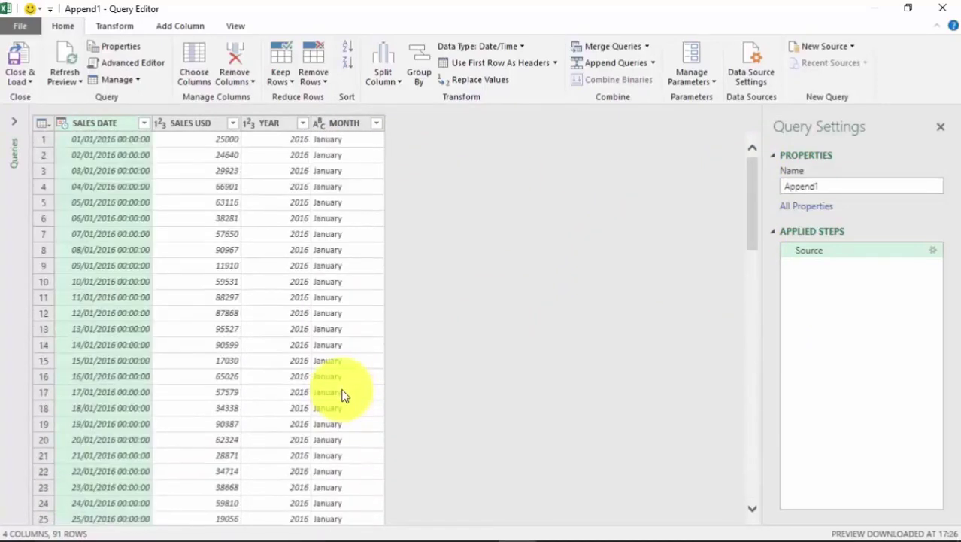
pyautogui.click(20, 54)
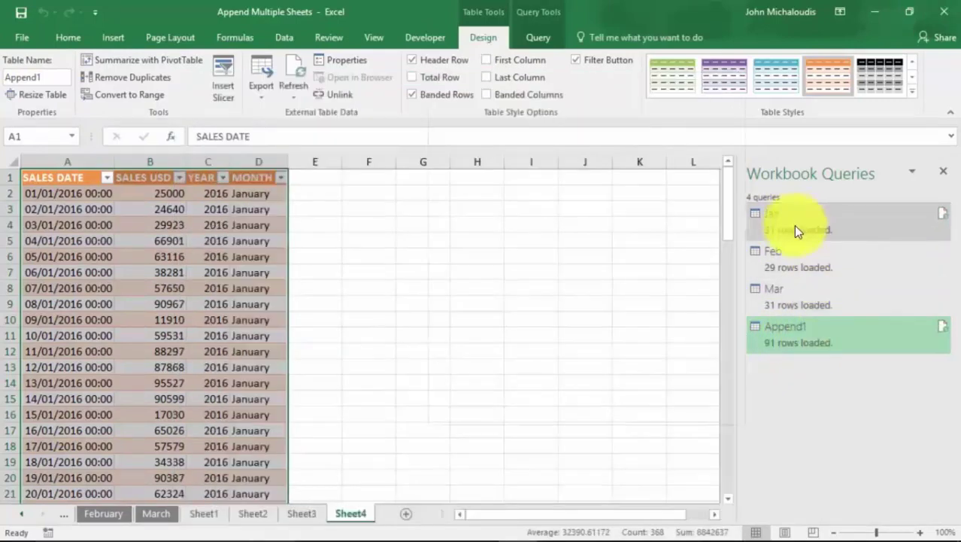
# Step: Rename the Append1 query to Consolidated
pyautogui.moveTo(787, 338)
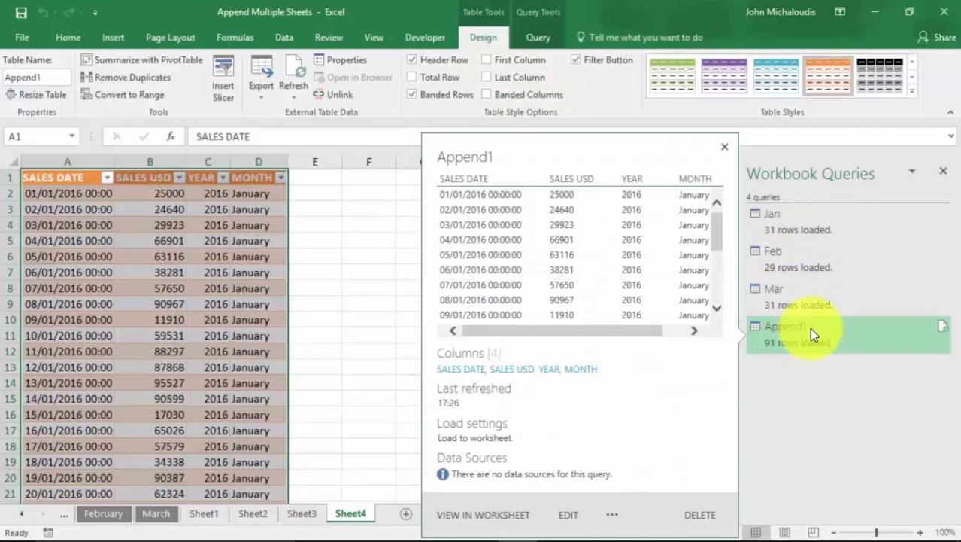
pyautogui.rightClick(811, 331)
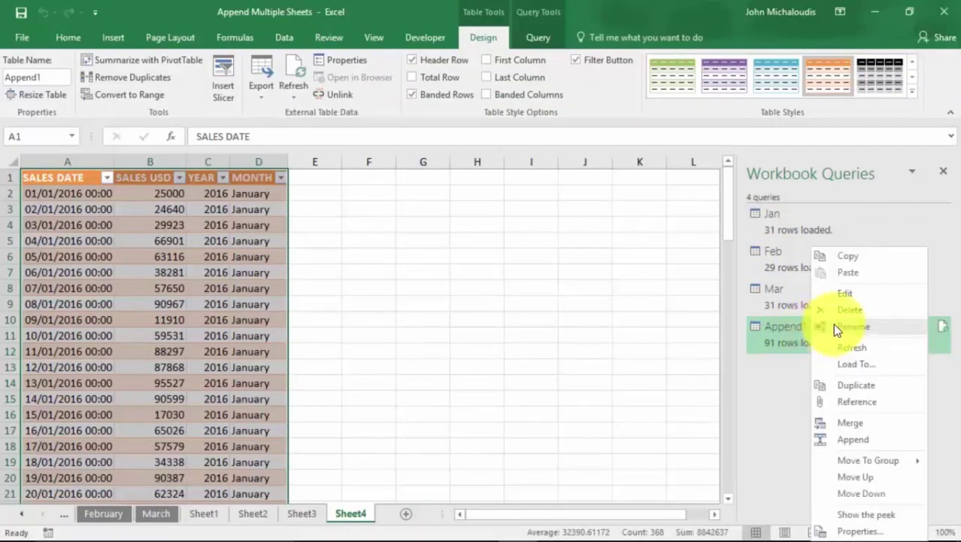
pyautogui.click(834, 326)
pyautogui.write('Consolidated')
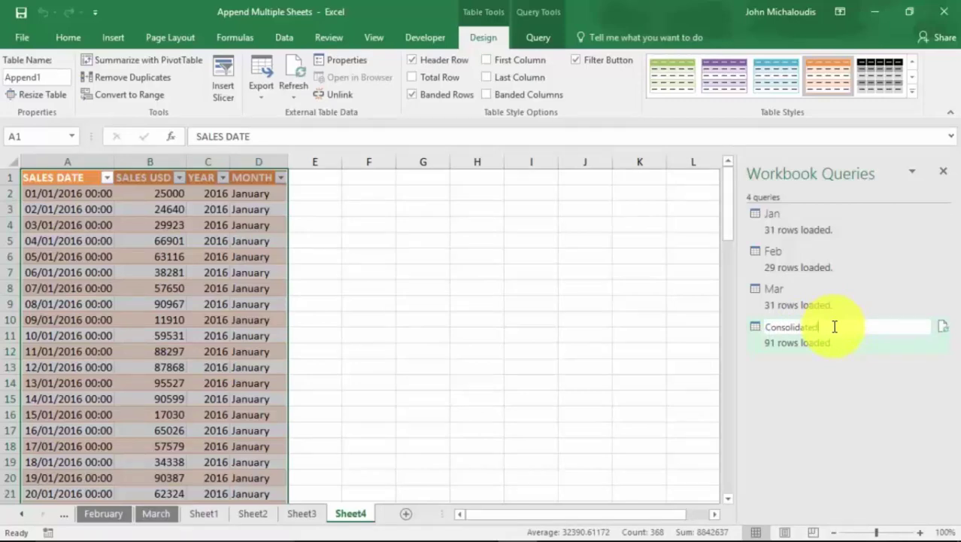
pyautogui.press('Return')
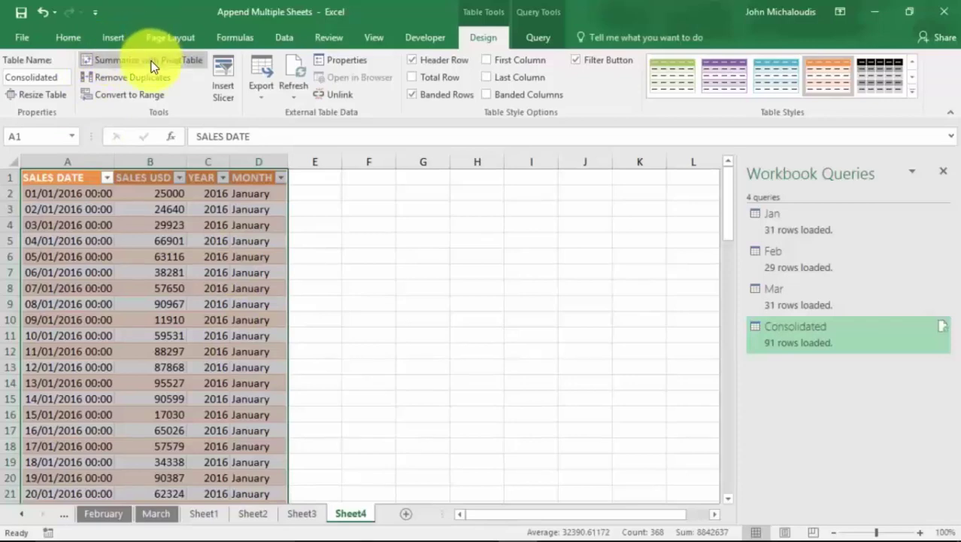
# Step: Insert a blank PivotTable from the Consolidated table on a new worksheet
pyautogui.click(113, 37)
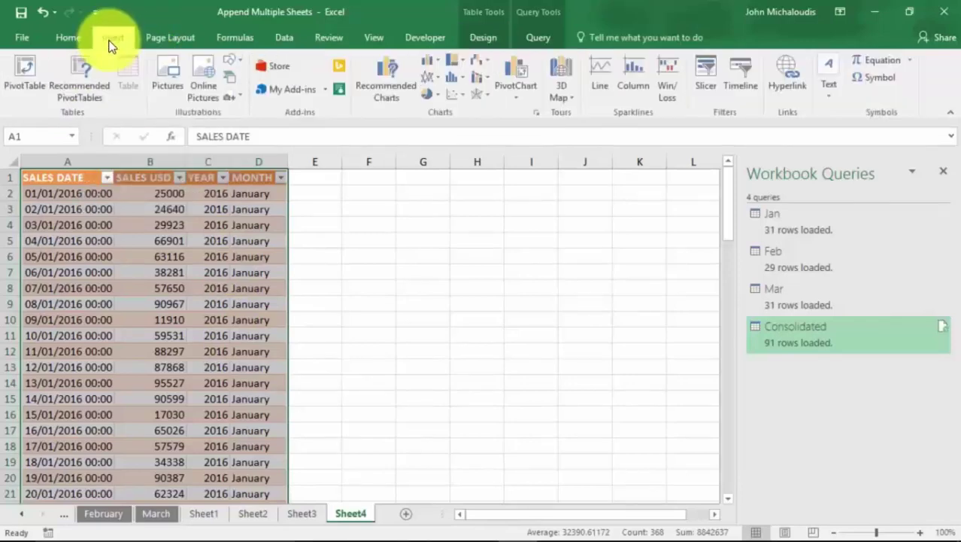
pyautogui.click(22, 74)
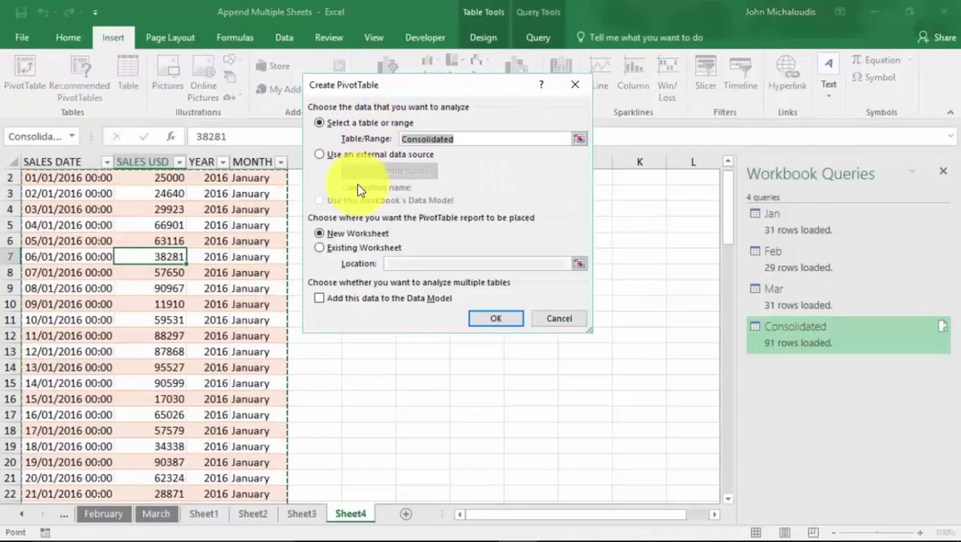
pyautogui.click(504, 321)
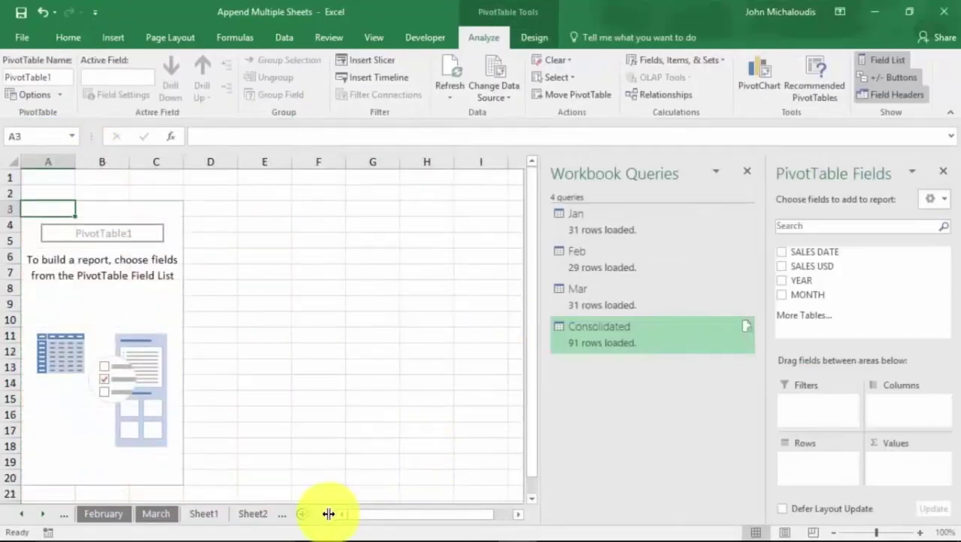
# Step: Hide the query list, rename Sheet5 to PivotTable after Sheet4, and add SALES DATE to rows
pyautogui.moveTo(329, 513); pyautogui.dragTo(451, 513)
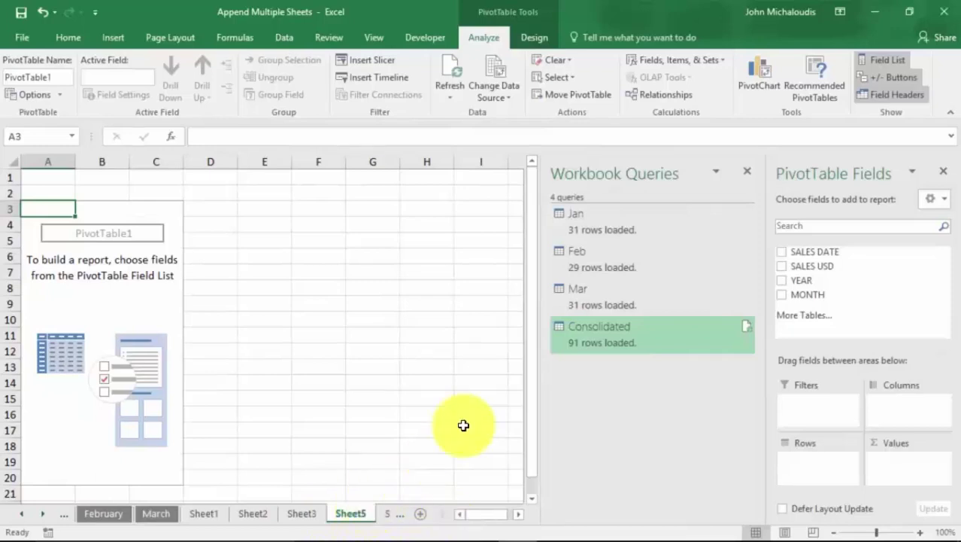
pyautogui.click(749, 172)
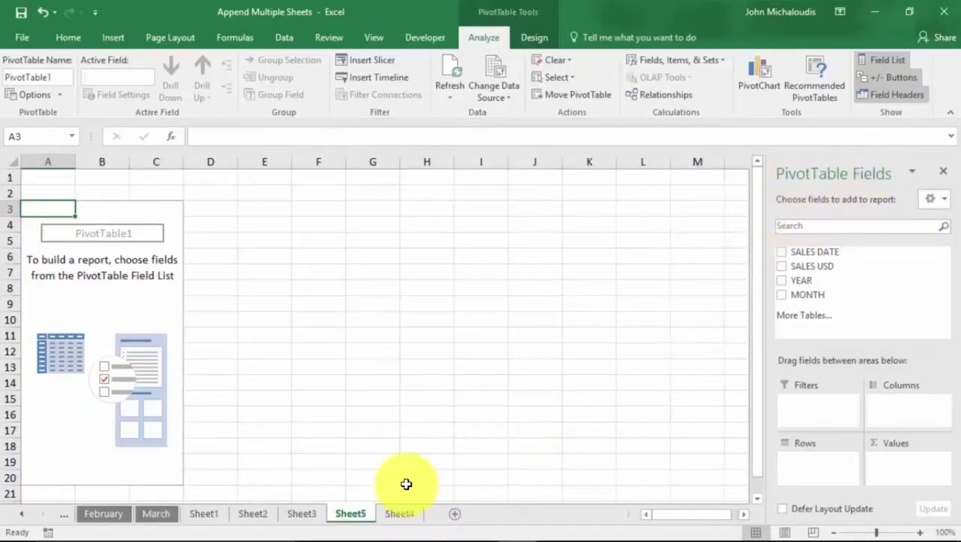
pyautogui.doubleClick(352, 514)
pyautogui.write('Pi')
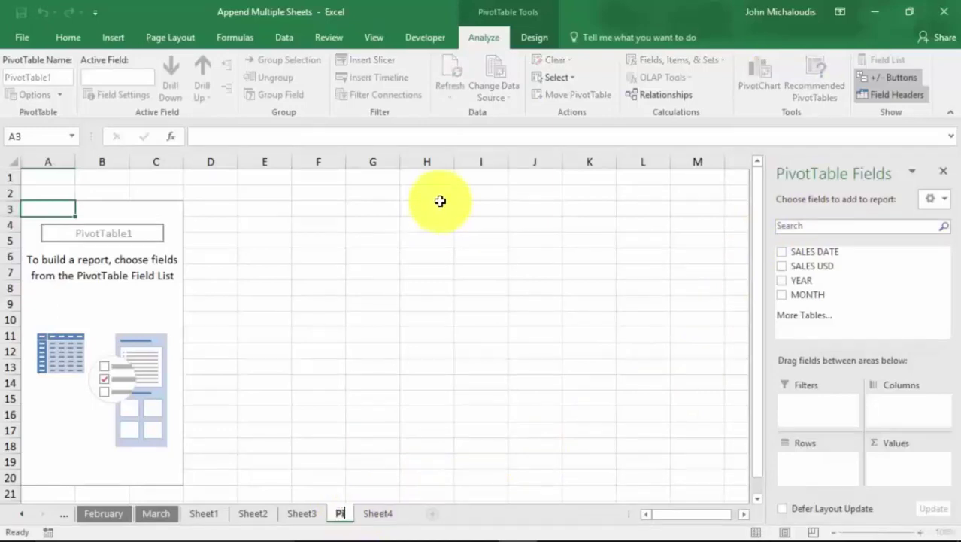
pyautogui.write('votTable')
pyautogui.press('Return')
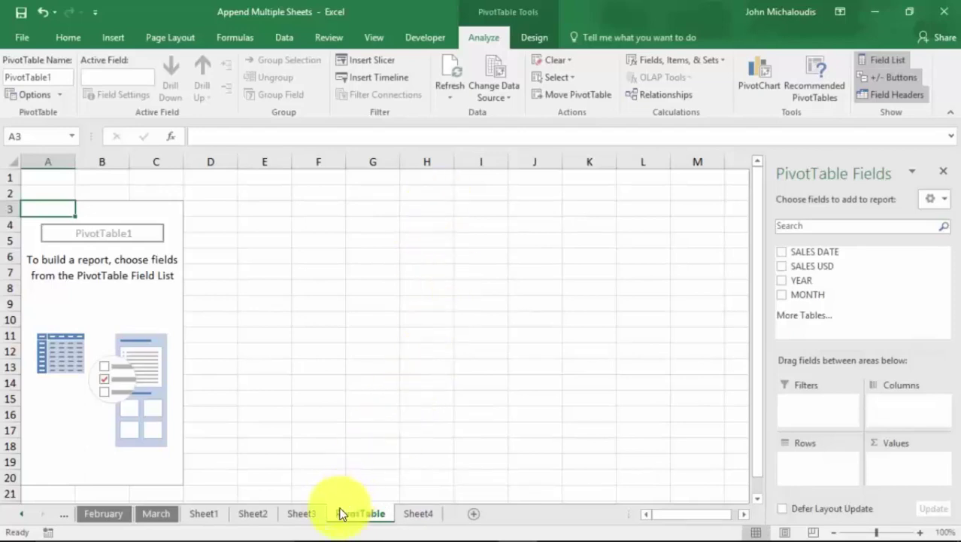
pyautogui.moveTo(382, 513); pyautogui.dragTo(453, 507)
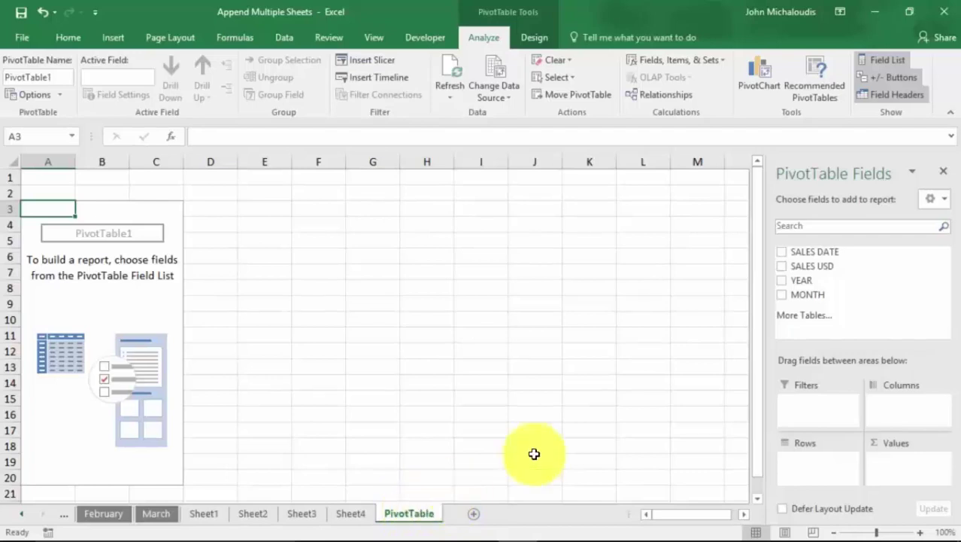
pyautogui.moveTo(830, 251); pyautogui.dragTo(820, 458)
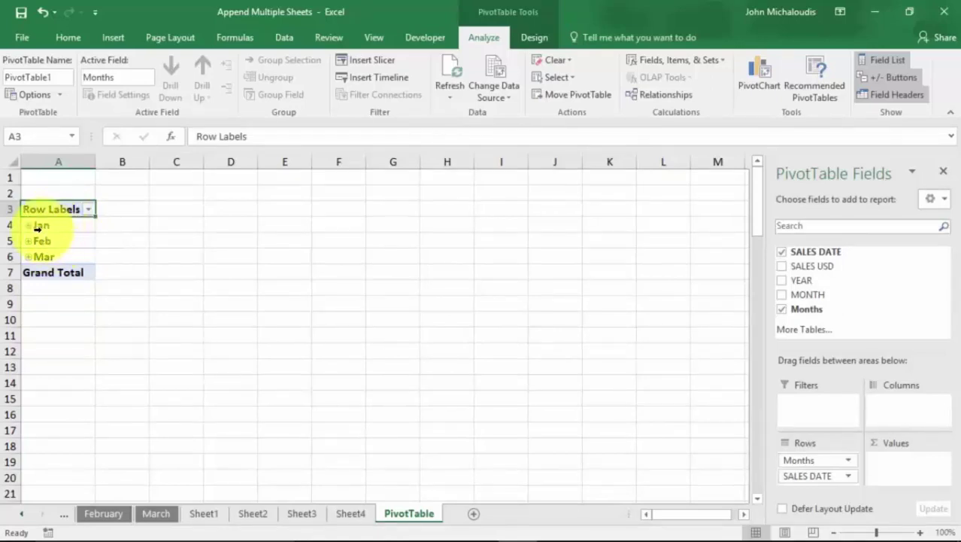
# Step: Ungroup the Jan row label back into individual daily dates
pyautogui.click(51, 225)
pyautogui.rightClick(51, 226)
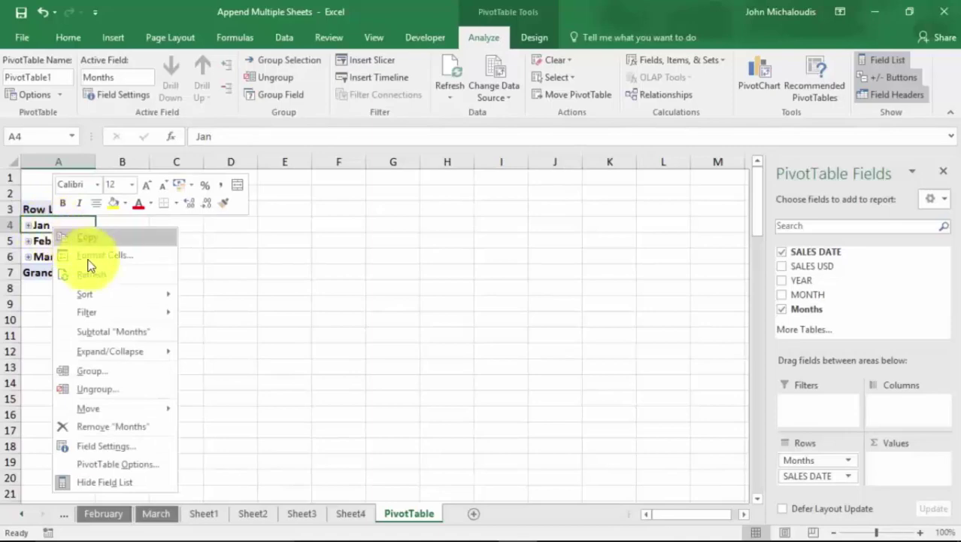
pyautogui.click(98, 380)
pyautogui.scroll(-3, 73, 295)
pyautogui.scroll(-9, 73, 301)
pyautogui.scroll(12, 73, 301)
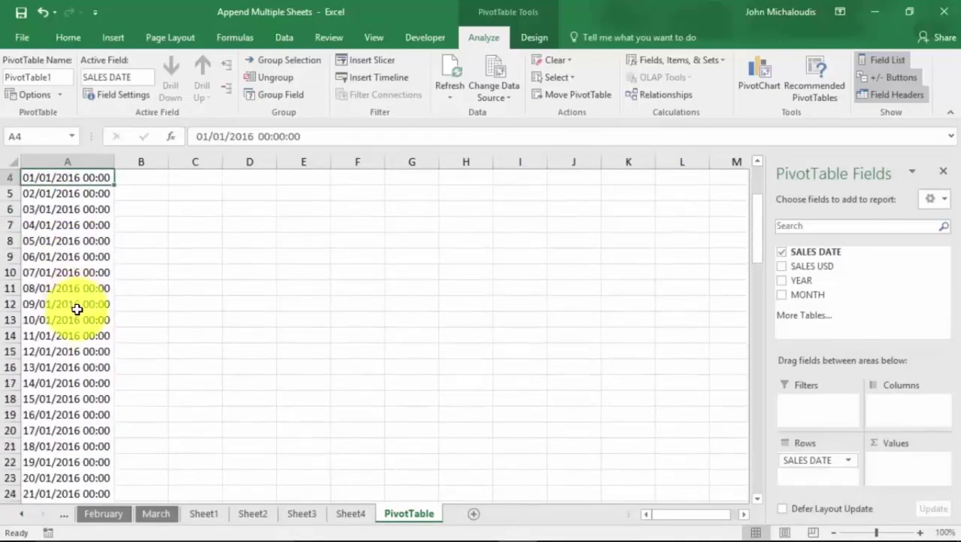
# Step: Regroup the dates by Months, Quarters and Years, and add Sum of SALES USD to Values
pyautogui.rightClick(51, 245)
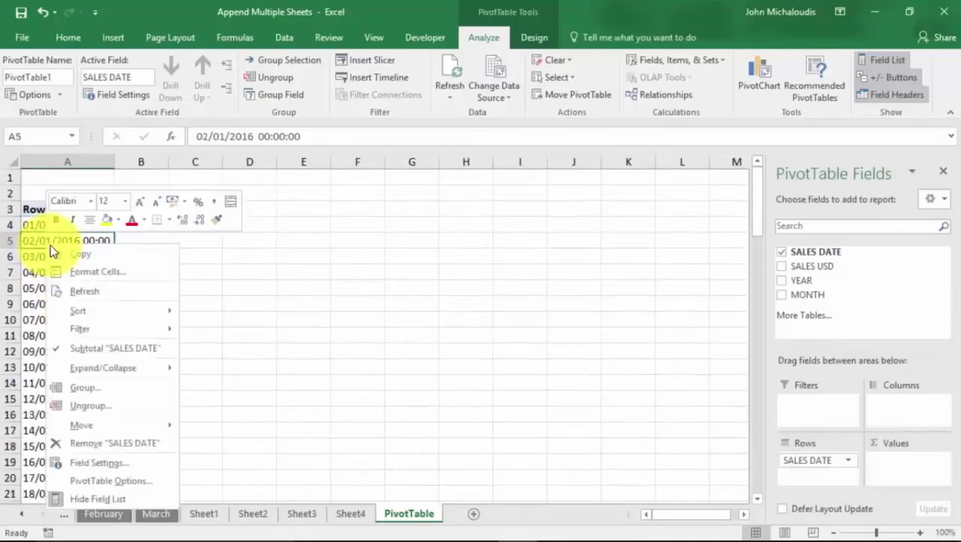
pyautogui.click(89, 386)
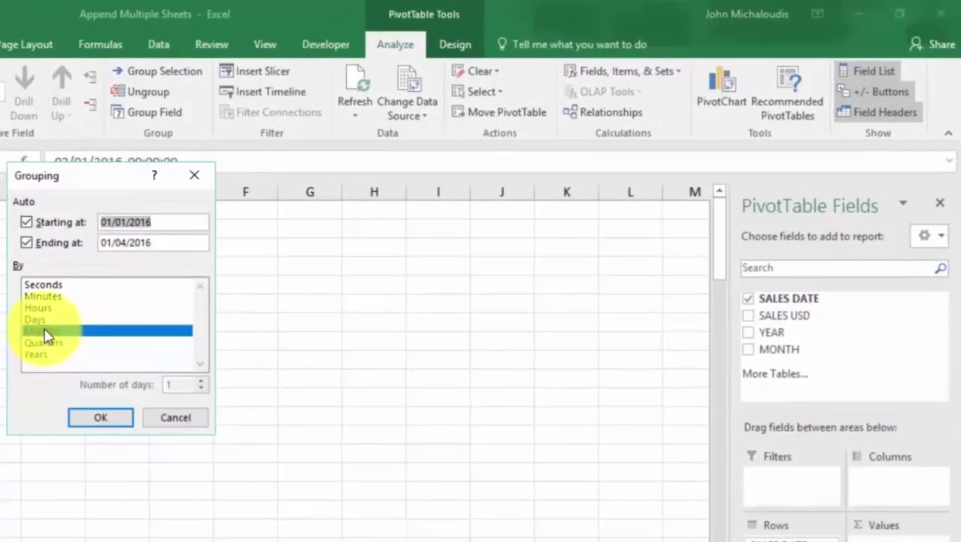
pyautogui.click(38, 354)
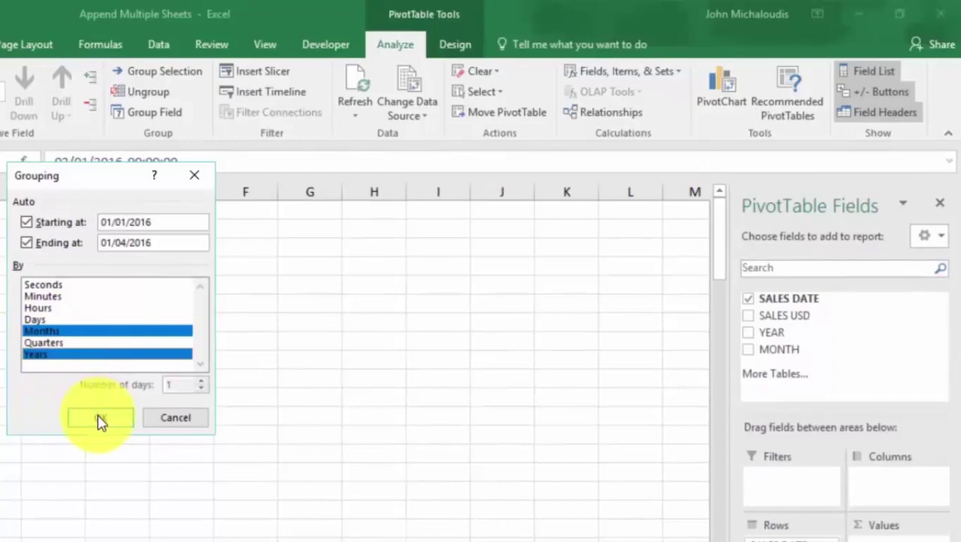
pyautogui.click(43, 342)
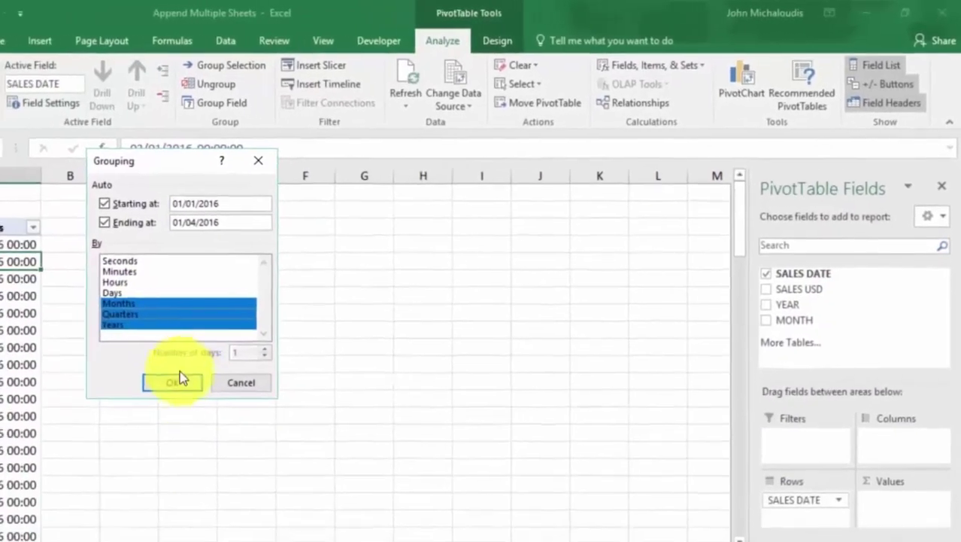
pyautogui.click(181, 378)
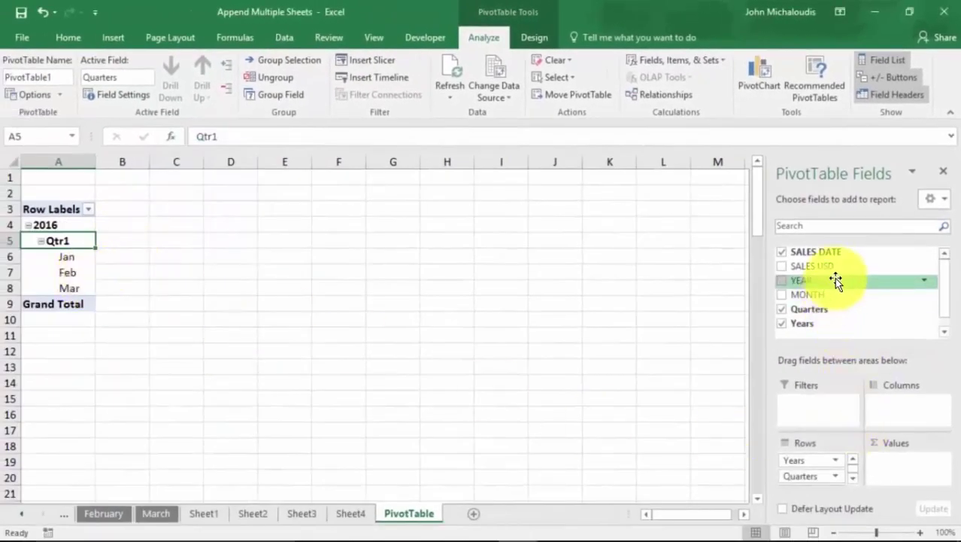
pyautogui.moveTo(834, 266); pyautogui.dragTo(924, 476)
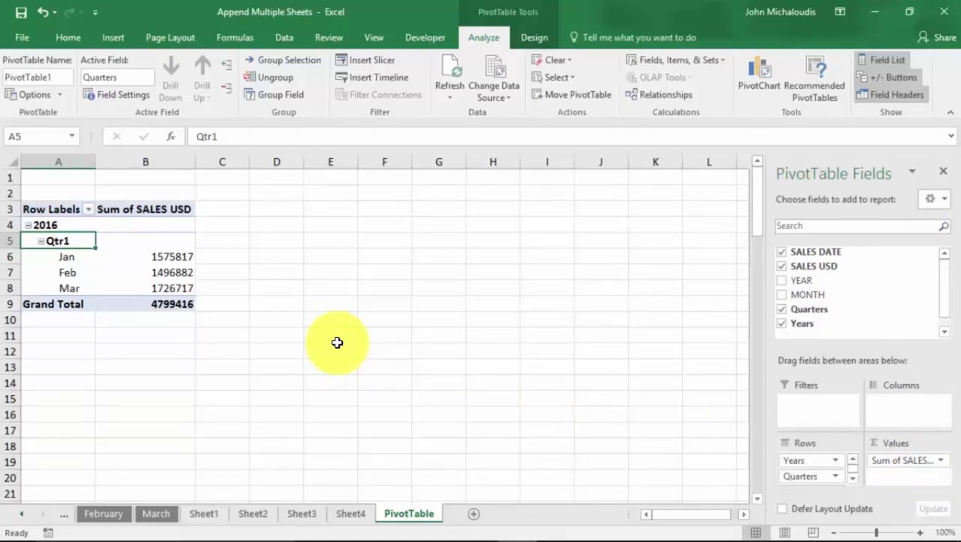
pyautogui.click(22, 514)
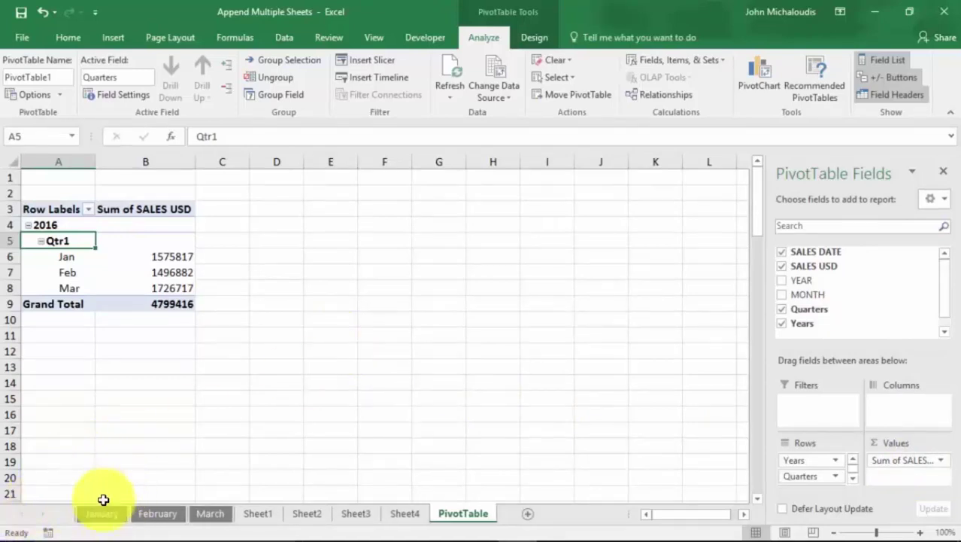
pyautogui.click(258, 513)
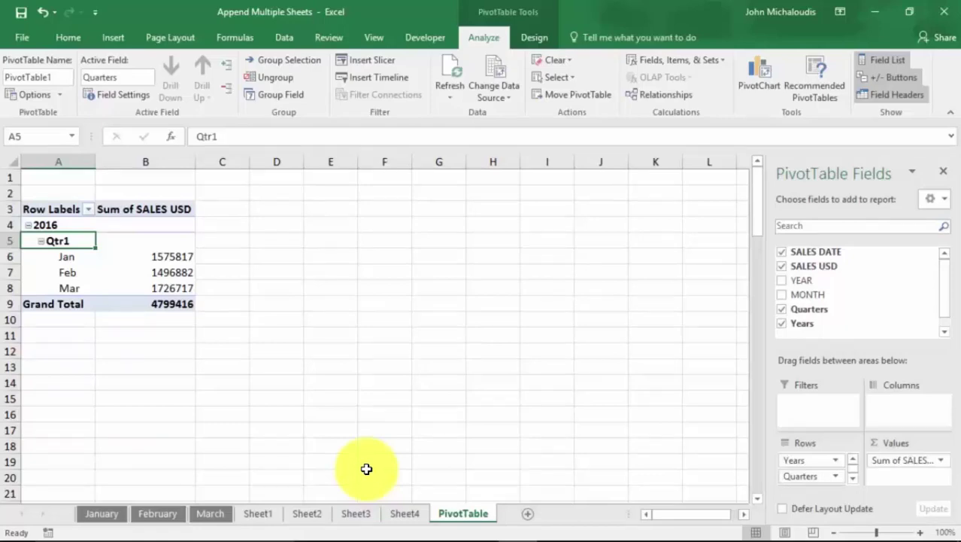
# Step: On the January sheet, change B2 from 25,000 to 25000000, then view Sheet4's table
pyautogui.click(106, 515)
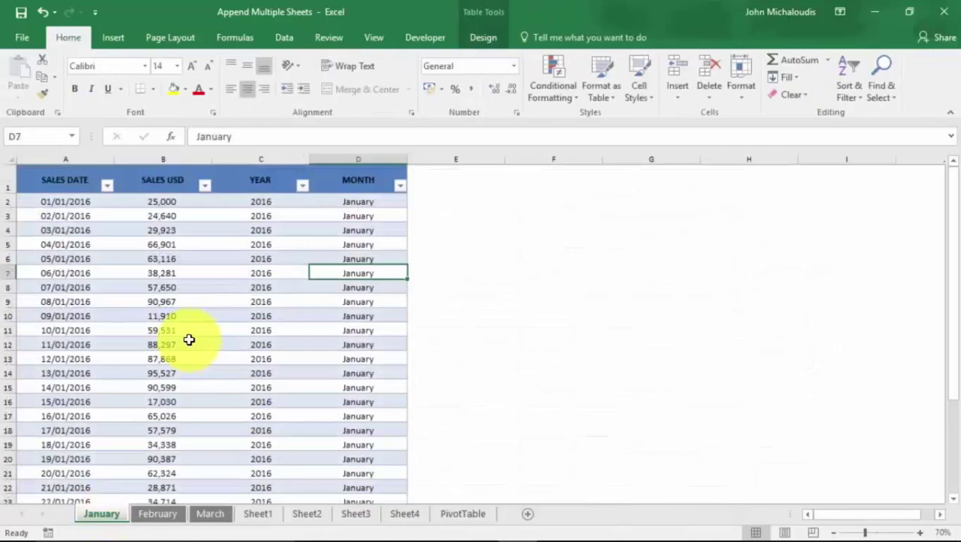
pyautogui.click(168, 199)
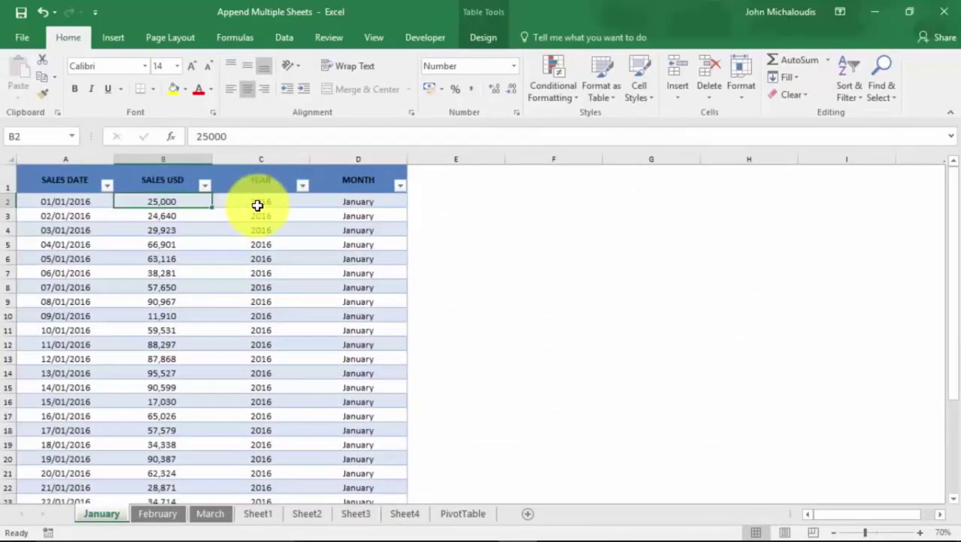
pyautogui.write('2500')
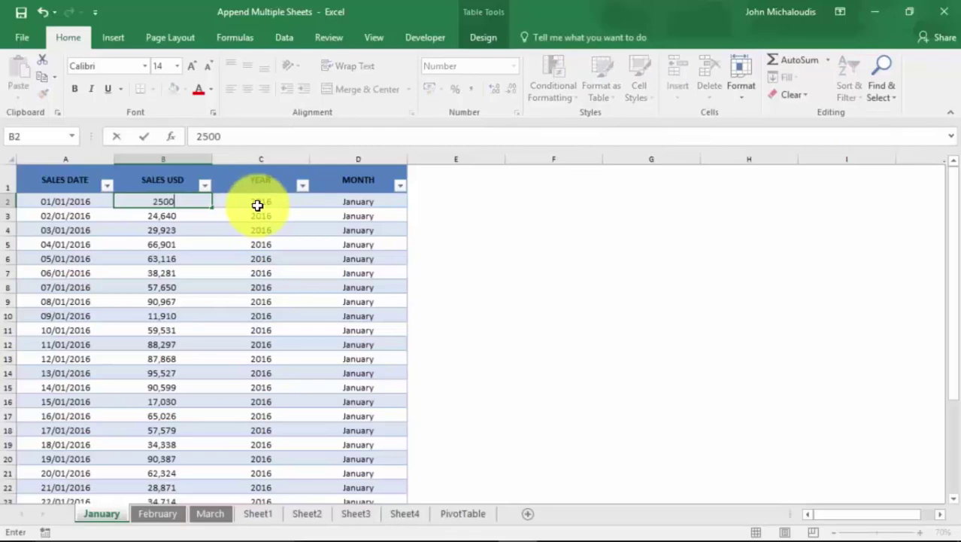
pyautogui.write('0000')
pyautogui.press('Return')
pyautogui.click(455, 512)
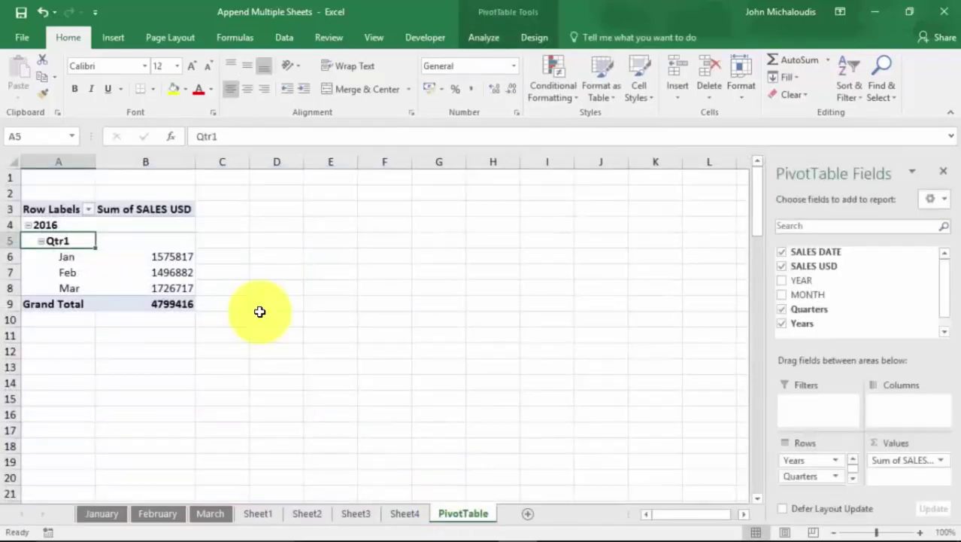
pyautogui.click(405, 513)
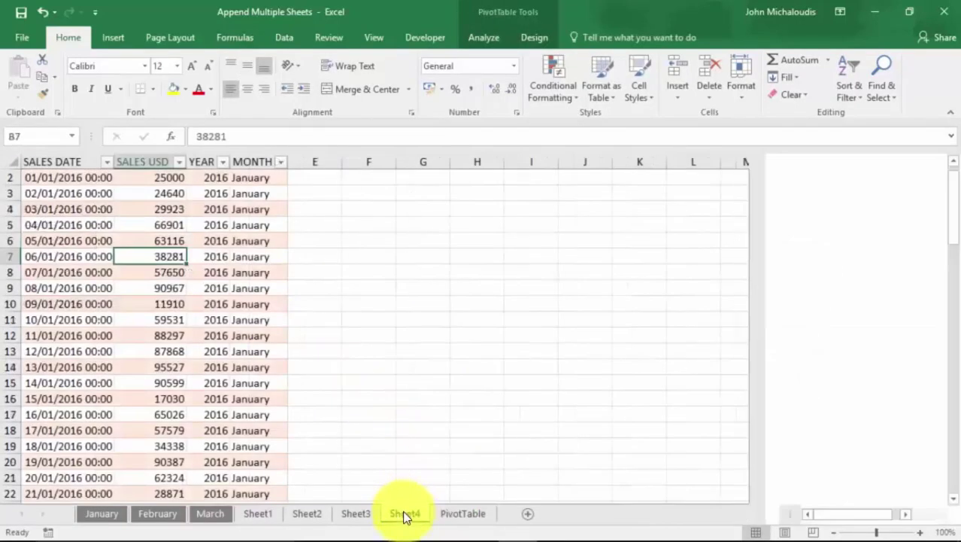
# Step: Refresh All queries and confirm B2 reads 25000000 on both Sheet4 and Sheet1
pyautogui.scroll(1, 401, 393)
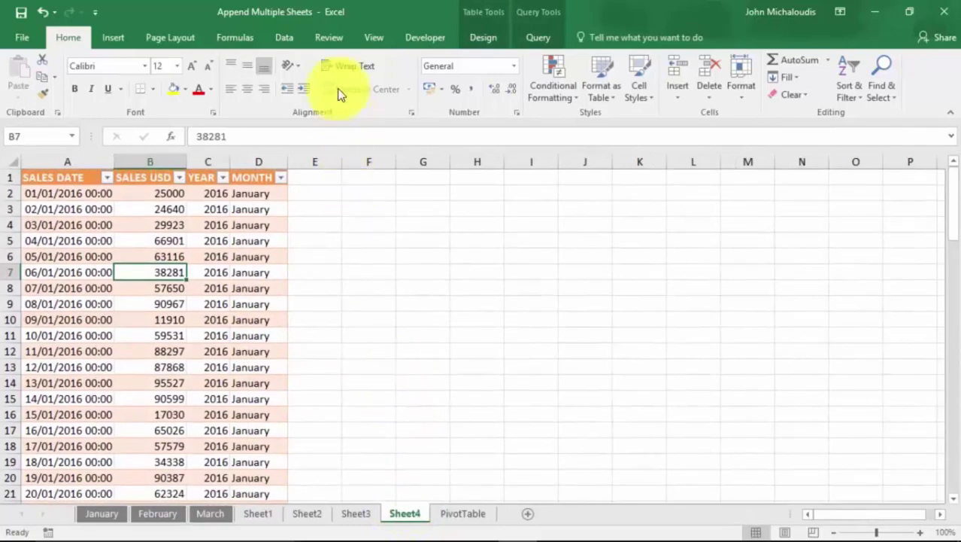
pyautogui.click(284, 38)
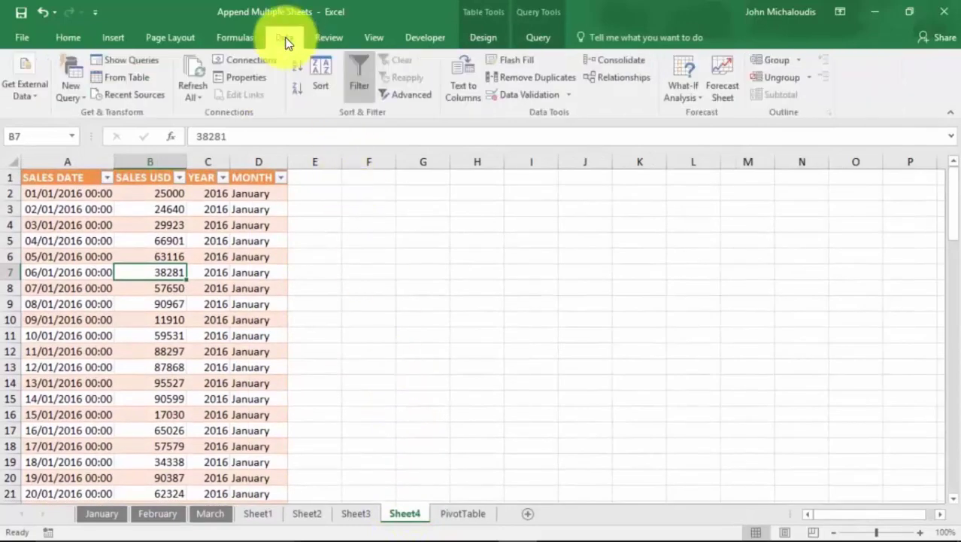
pyautogui.click(194, 75)
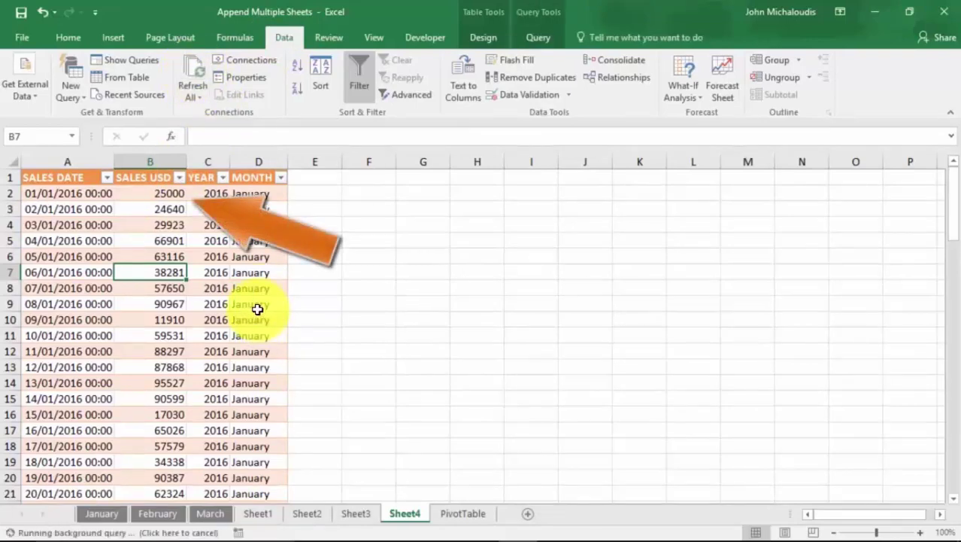
pyautogui.click(162, 195)
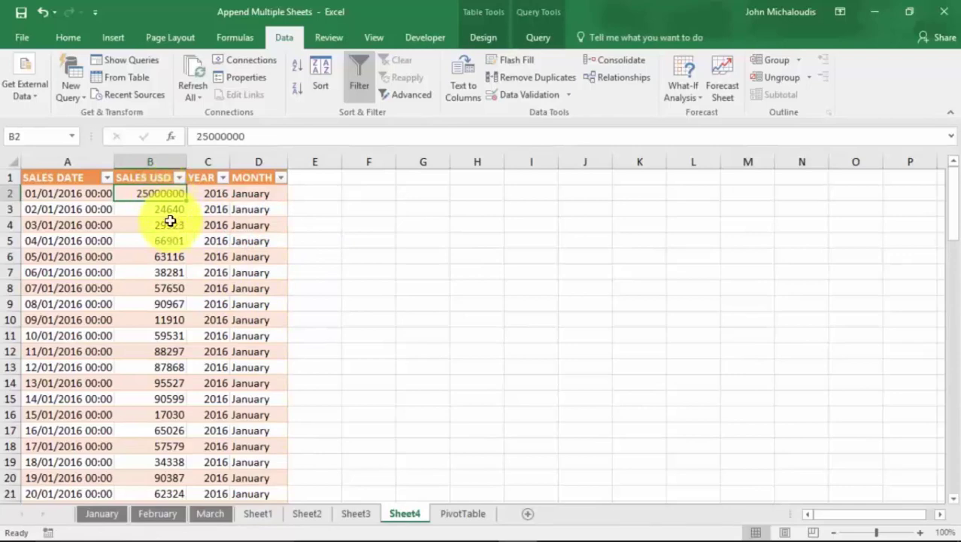
pyautogui.click(265, 515)
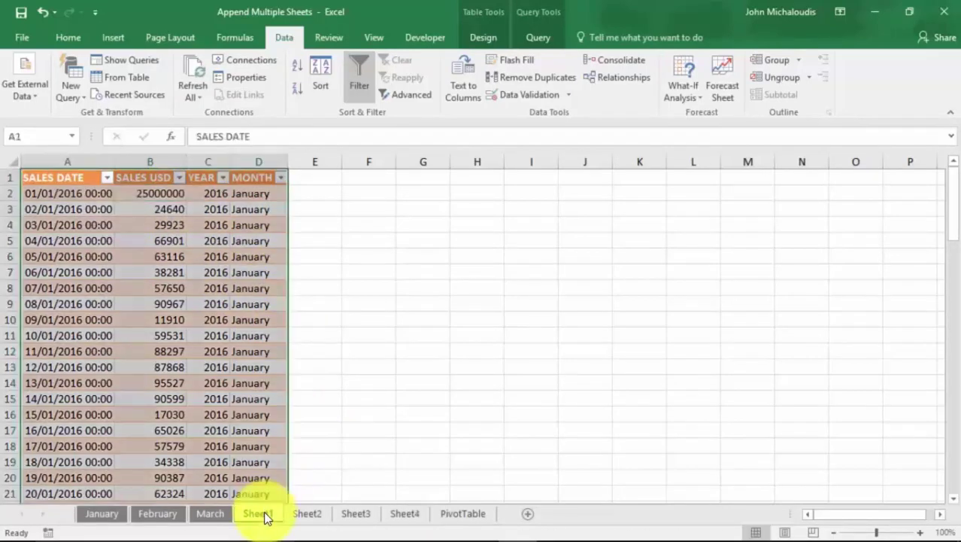
pyautogui.click(165, 193)
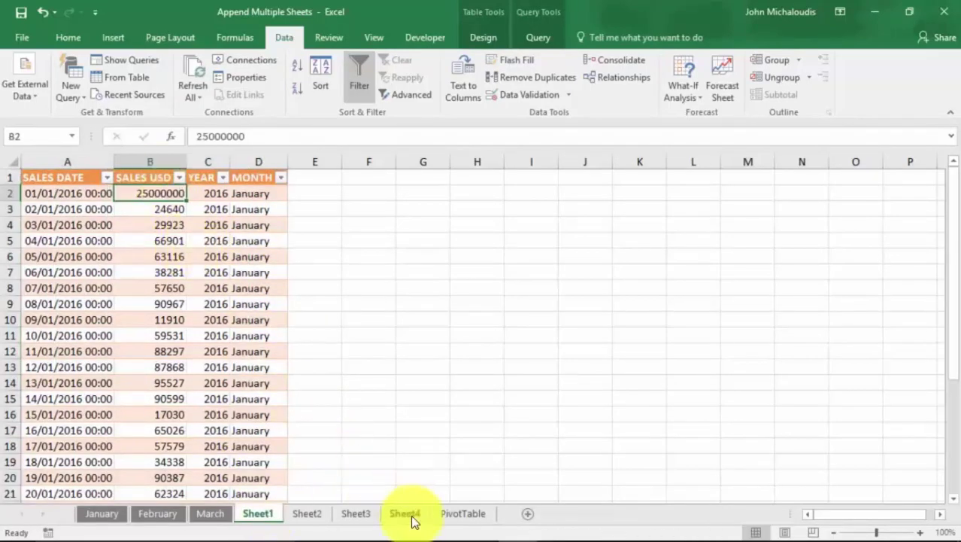
pyautogui.click(450, 513)
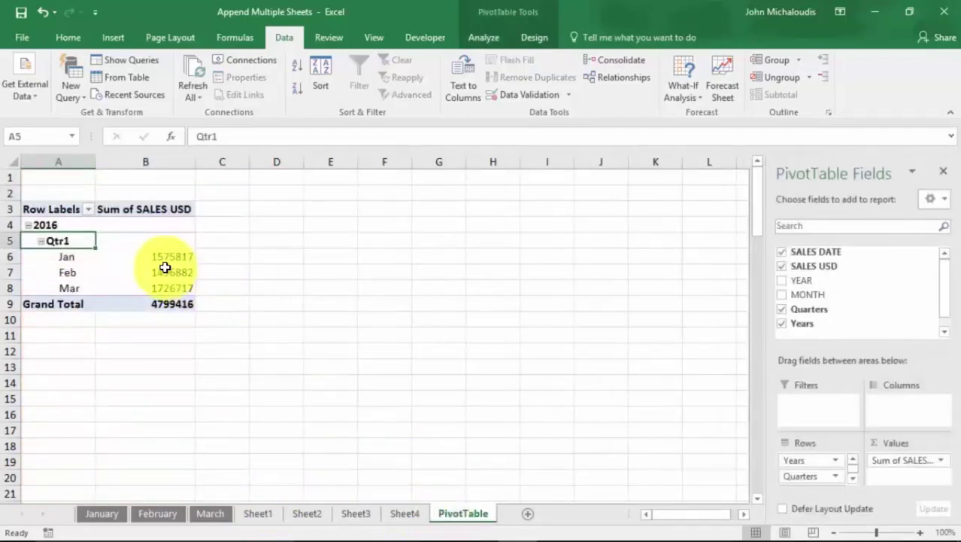
# Step: Refresh again so the PivotTable's Jan total reads 26550817 and the Grand Total 29774416
pyautogui.moveTo(165, 267)
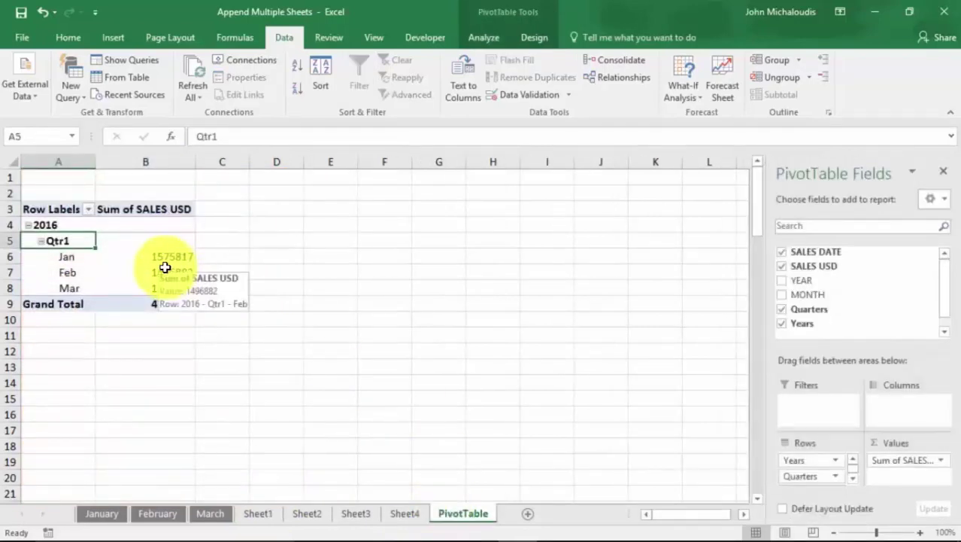
pyautogui.click(122, 241)
pyautogui.click(195, 70)
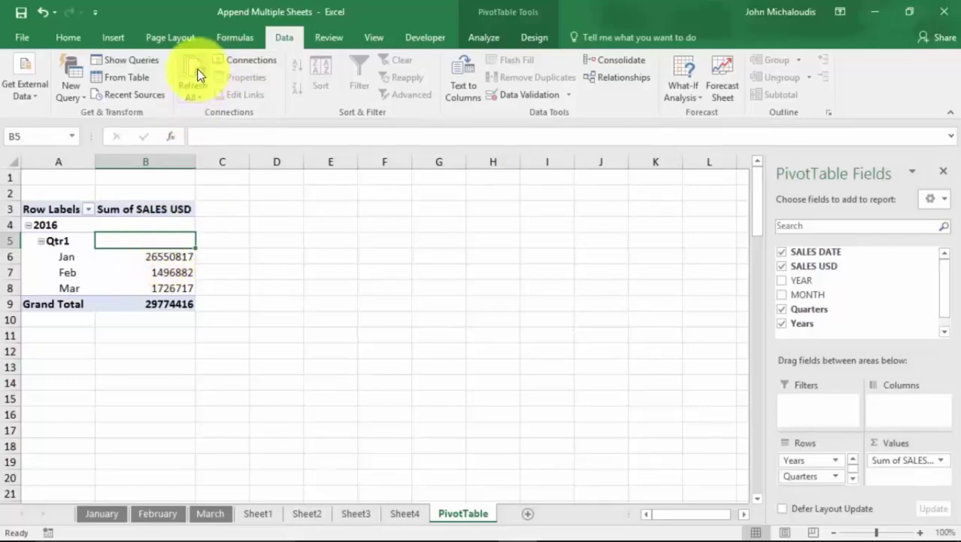
pyautogui.click(404, 513)
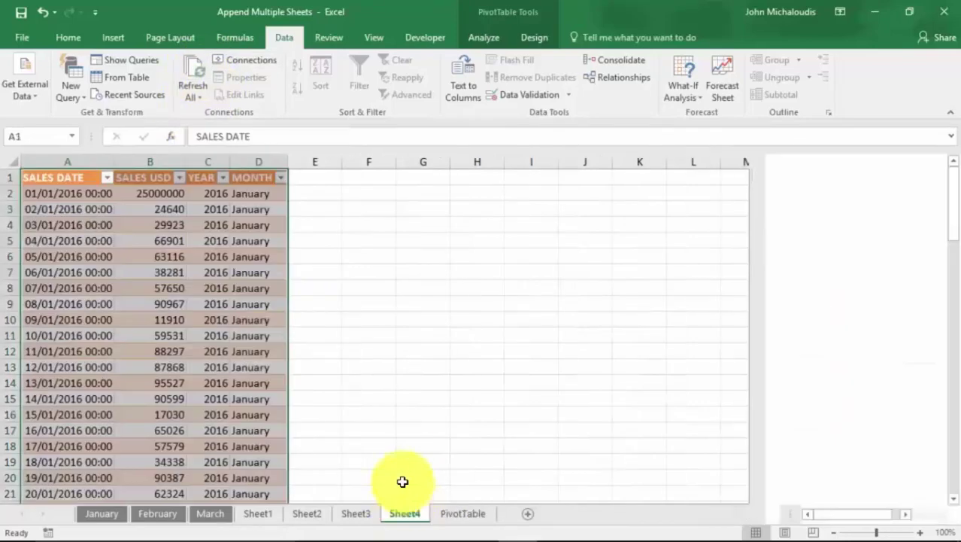
pyautogui.click(242, 300)
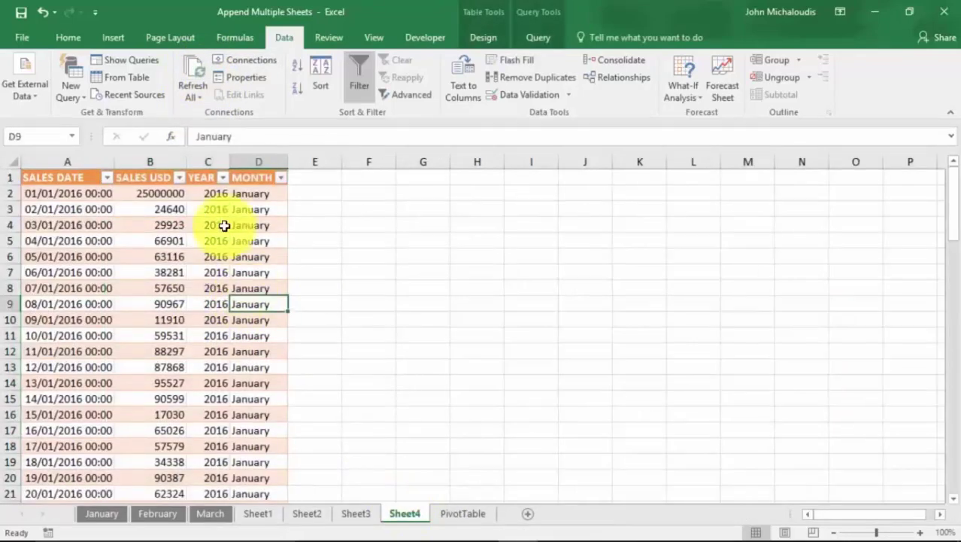
pyautogui.click(171, 194)
pyautogui.click(463, 513)
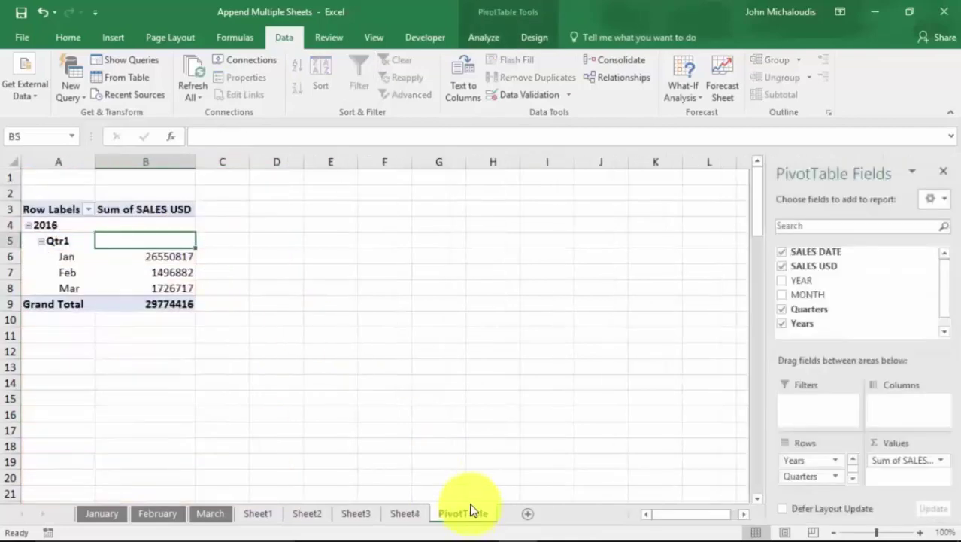
# Step: Add an April sheet with a table of SALES DATE, SALES USD, YEAR and MONTH for April 2016
pyautogui.moveTo(184, 244)
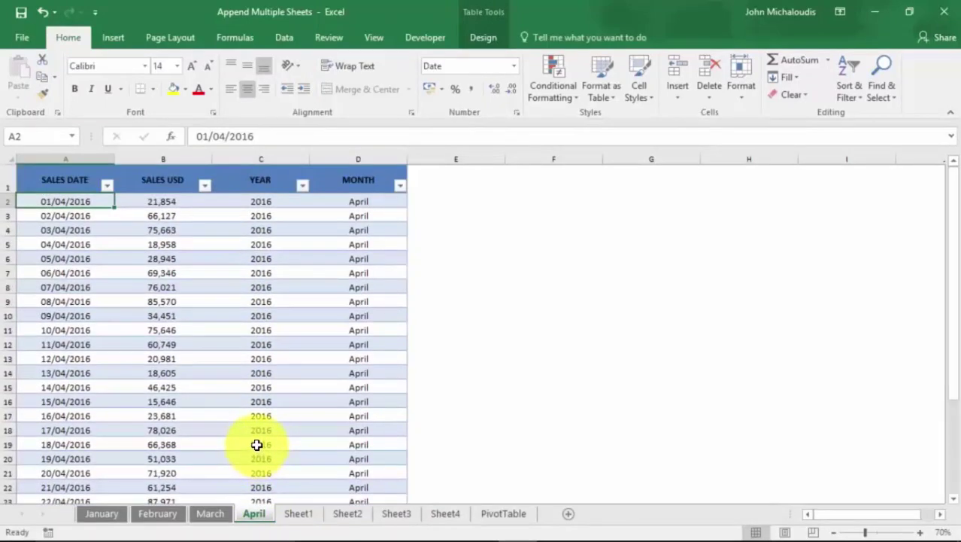
# Step: Build the Apr query from the April sales table, previewing 30 rows across four columns
pyautogui.click(205, 262)
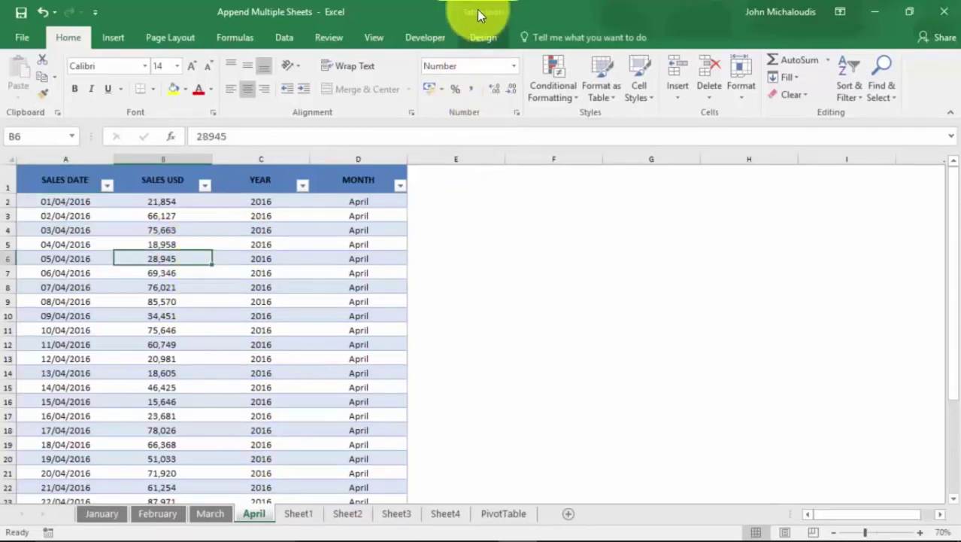
pyautogui.click(484, 35)
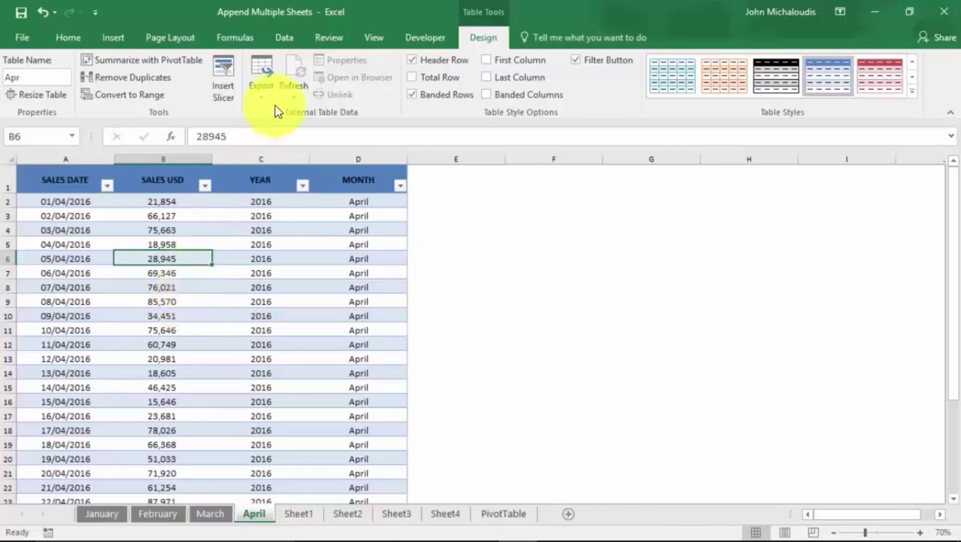
pyautogui.click(298, 40)
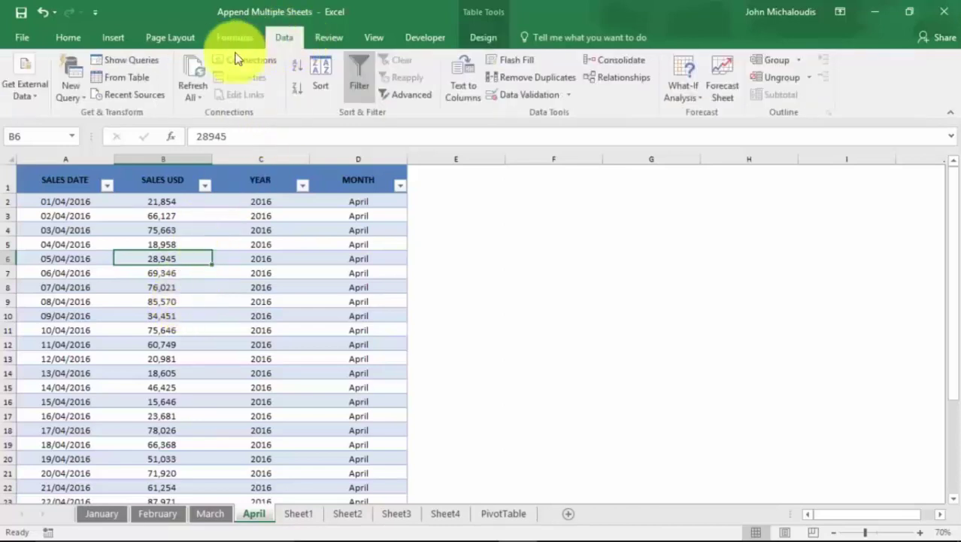
pyautogui.click(134, 79)
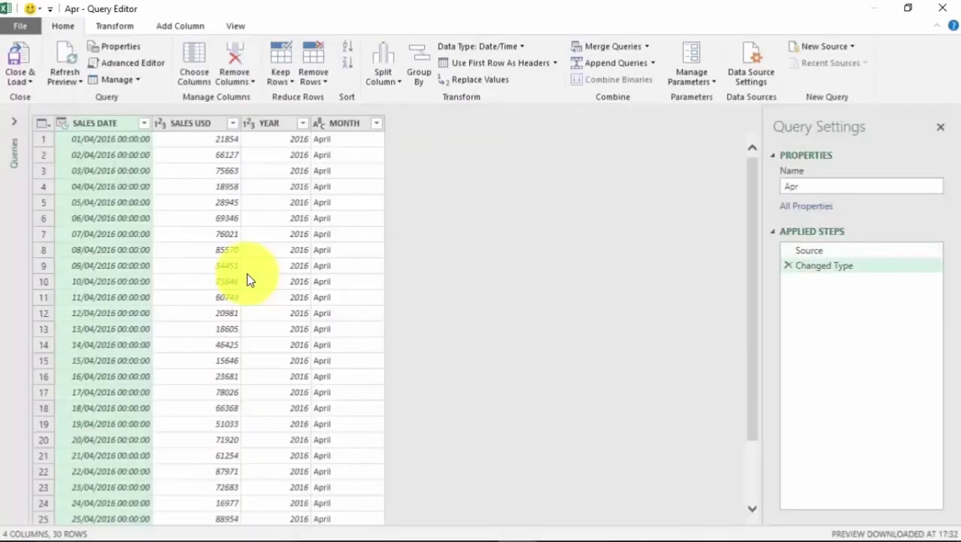
# Step: Load the Apr query as a 30-row table on Sheet7 and compare it with Consolidated's 91 rows
pyautogui.click(18, 58)
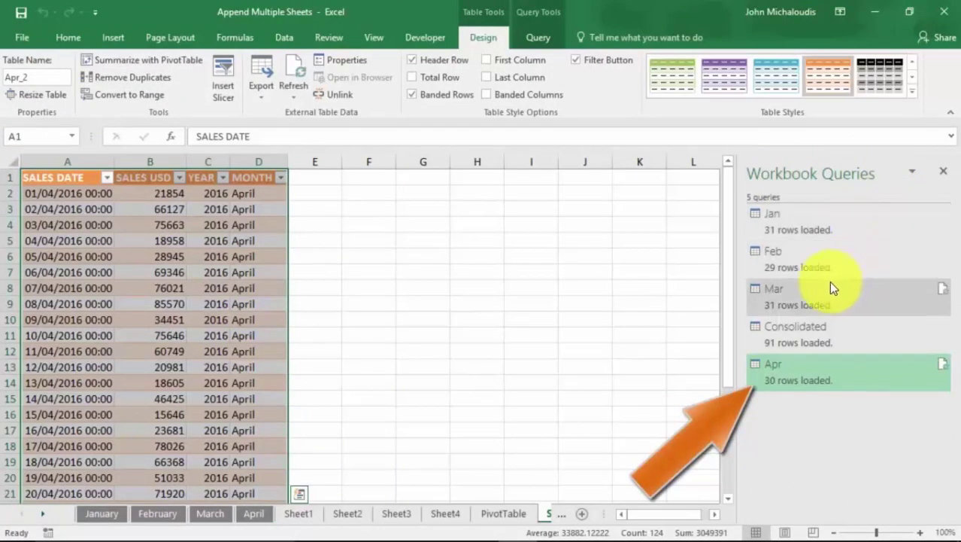
pyautogui.moveTo(820, 378)
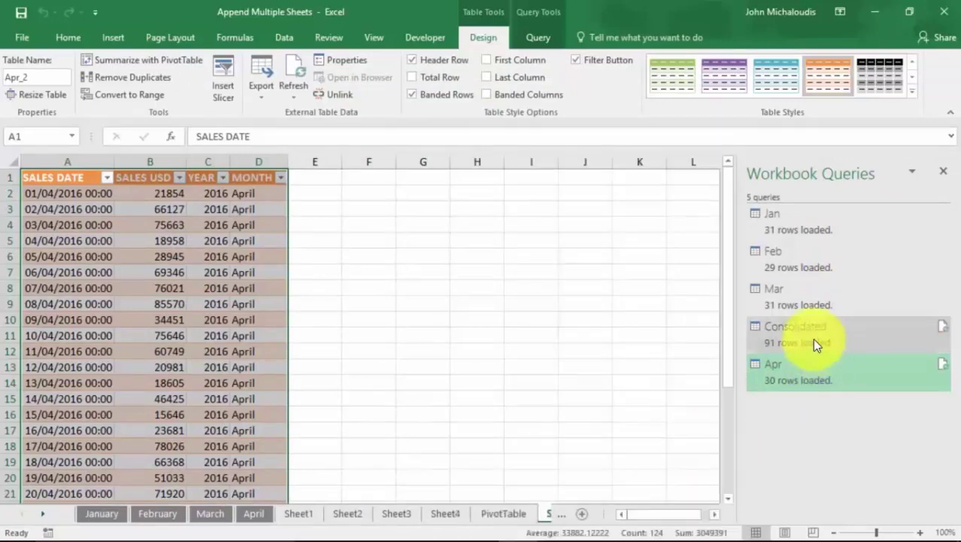
pyautogui.click(812, 337)
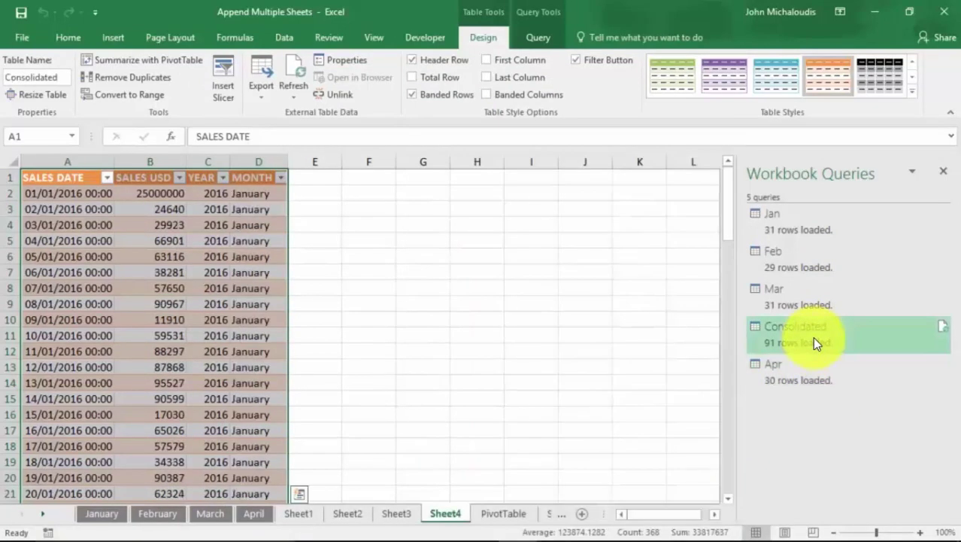
pyautogui.click(815, 369)
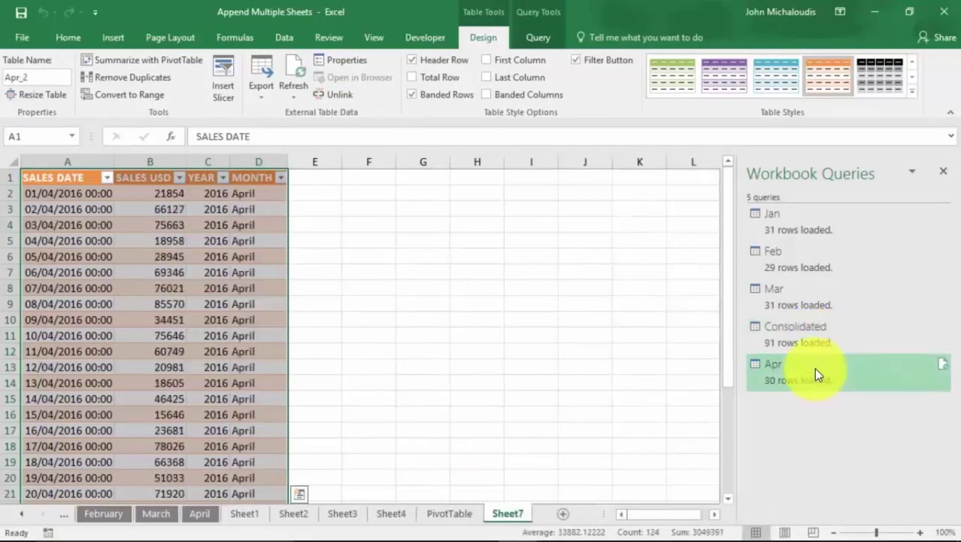
pyautogui.click(839, 325)
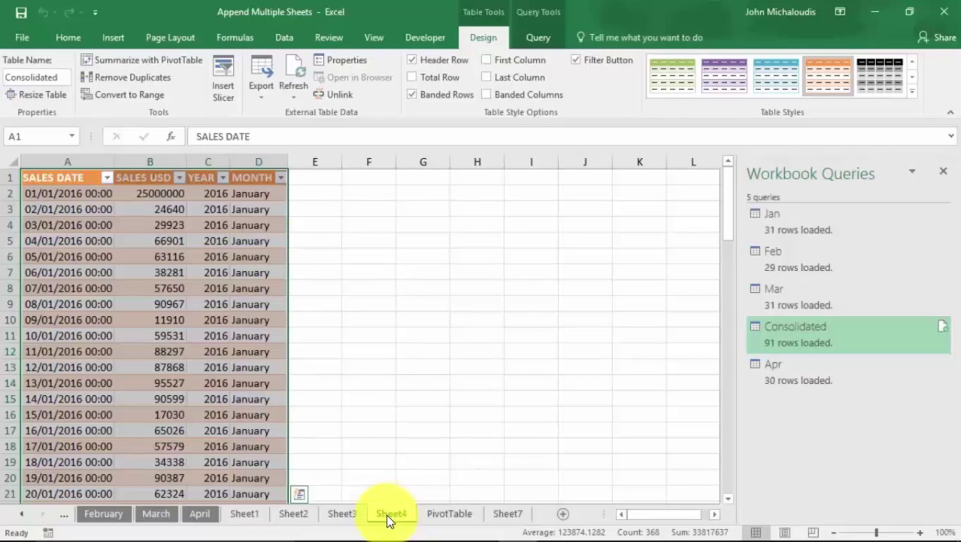
pyautogui.moveTo(809, 336)
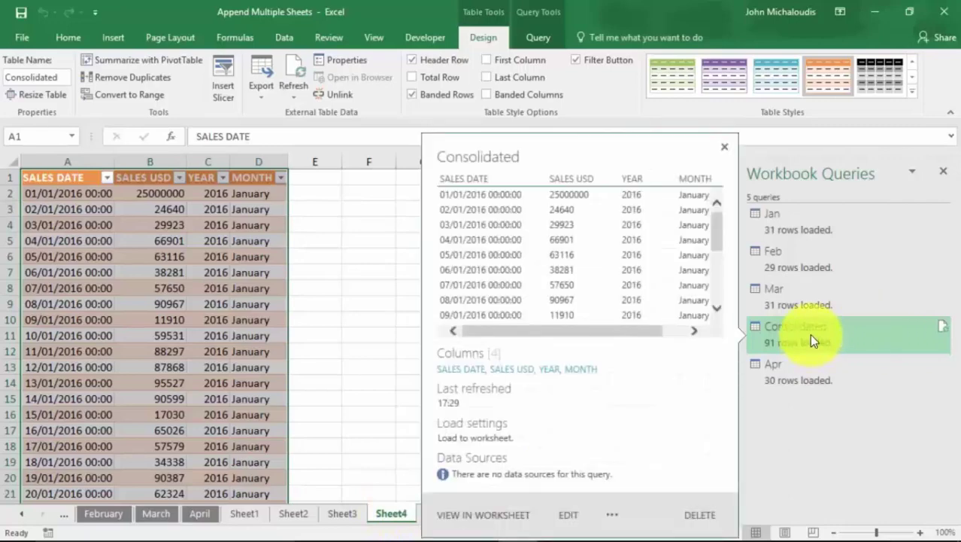
# Step: Add Apr to the Consolidated query's Source append step and reload it with 121 rows
pyautogui.rightClick(809, 333)
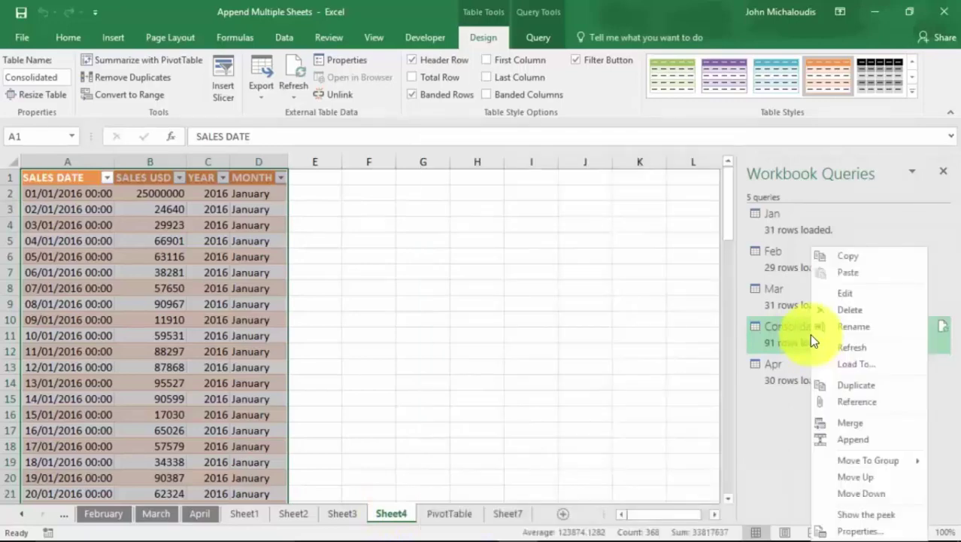
pyautogui.click(853, 293)
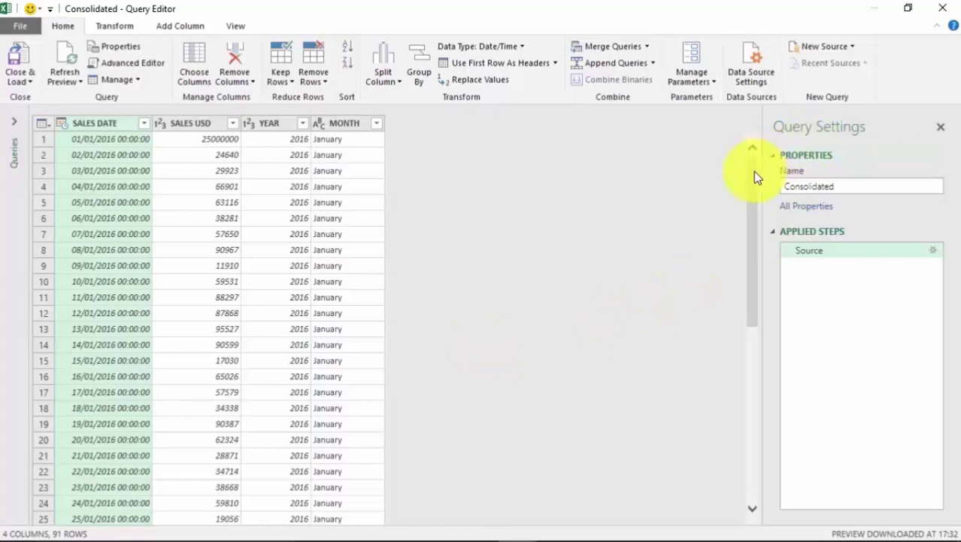
pyautogui.moveTo(754, 175)
pyautogui.mouseDown()
pyautogui.moveTo(730, 387)
pyautogui.moveTo(738, 466)
pyautogui.moveTo(773, 334)
pyautogui.moveTo(762, 161)
pyautogui.mouseUp()
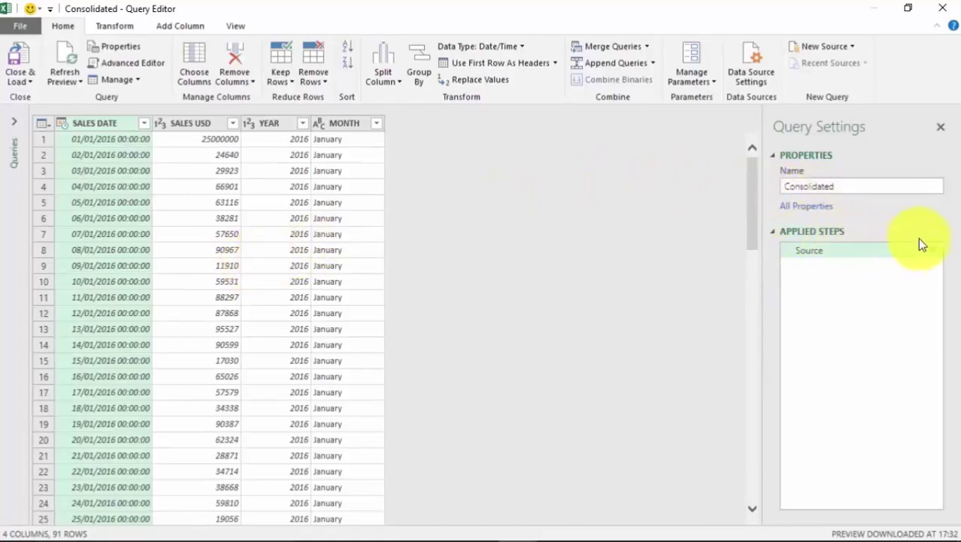
pyautogui.click(934, 252)
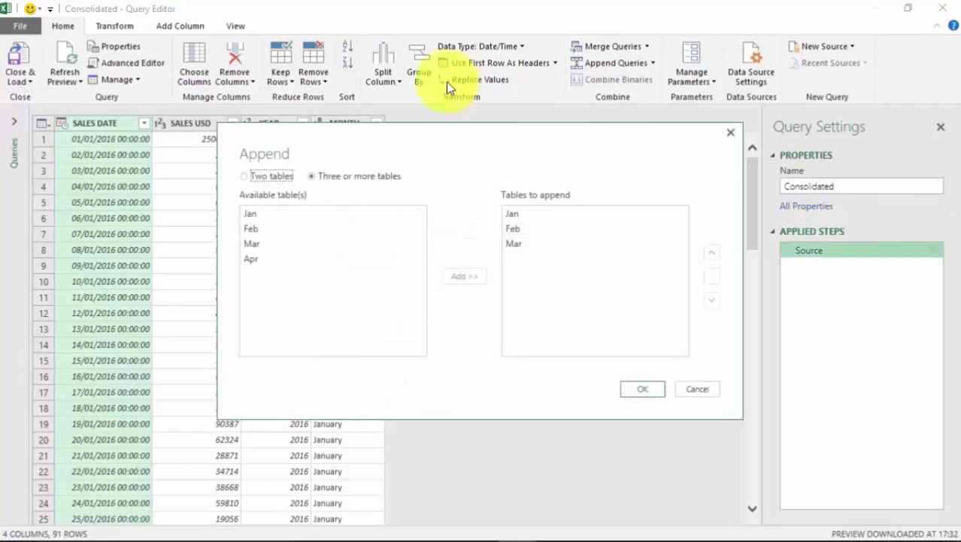
pyautogui.click(249, 259)
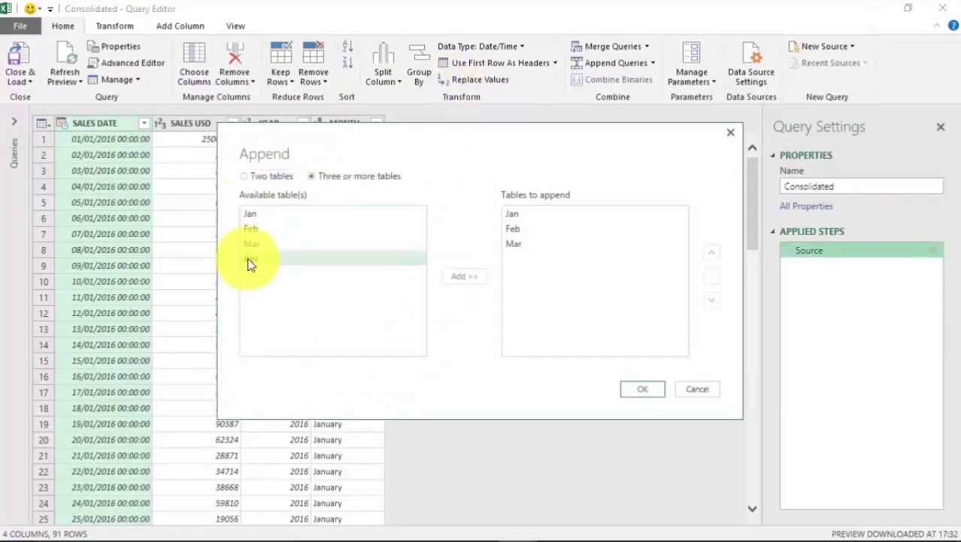
pyautogui.click(456, 275)
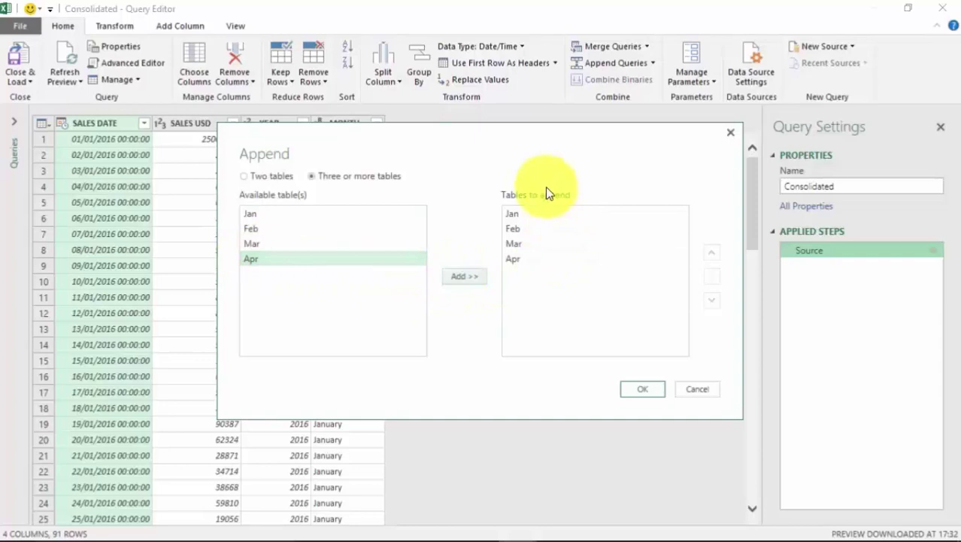
pyautogui.click(644, 390)
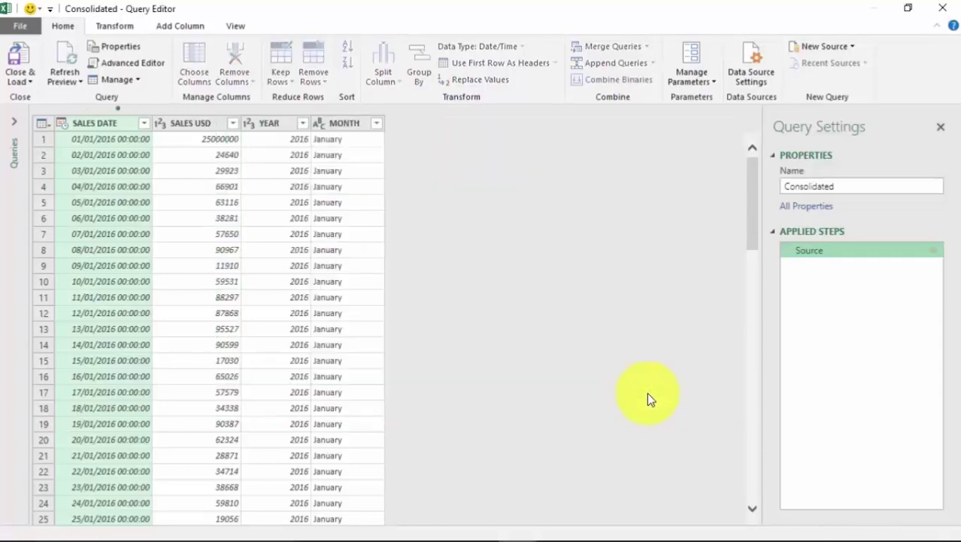
pyautogui.moveTo(753, 190); pyautogui.dragTo(805, 493)
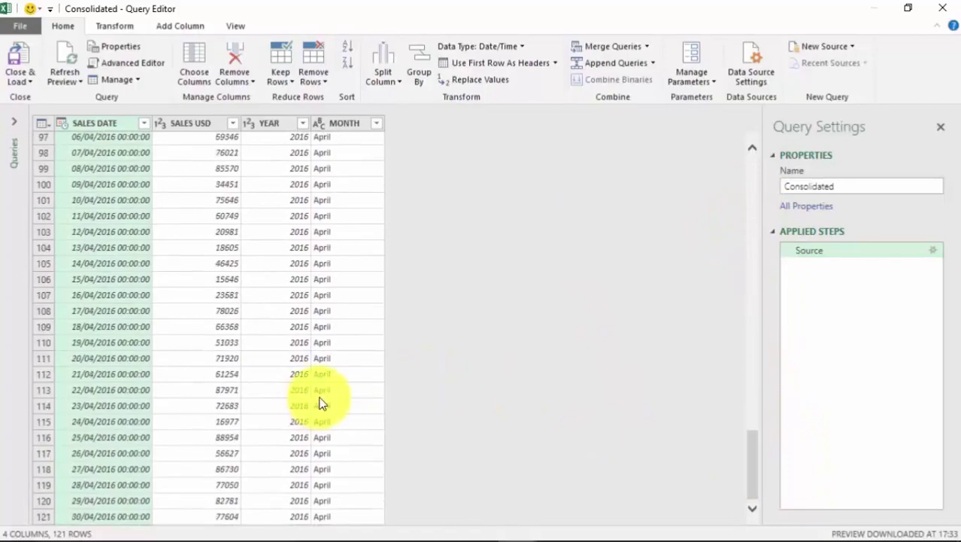
pyautogui.click(18, 60)
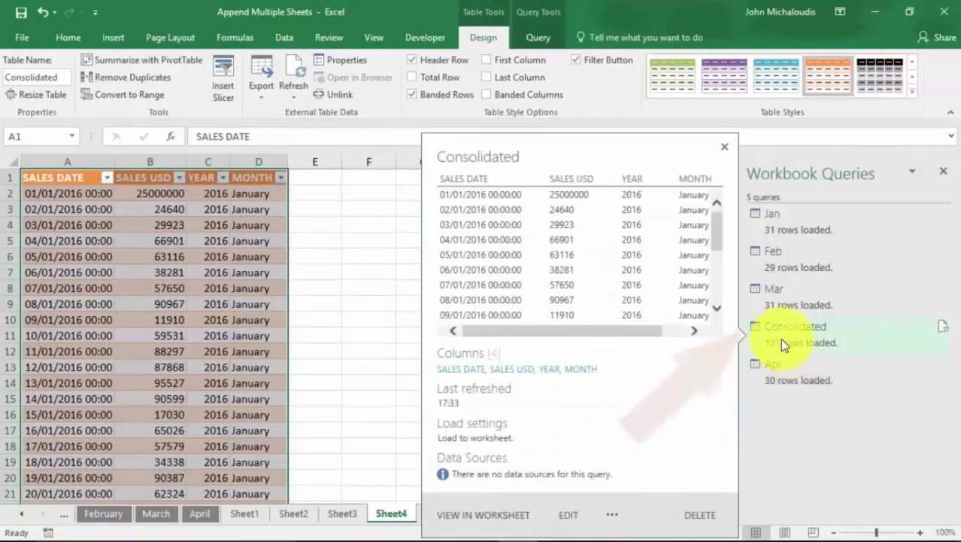
# Step: Refresh All so the PivotTable gains Qtr2 with Apr at 1714646 and a 31489062 Grand Total
pyautogui.moveTo(727, 202); pyautogui.dragTo(745, 500)
pyautogui.click(255, 263)
pyautogui.scroll(3, 251, 286)
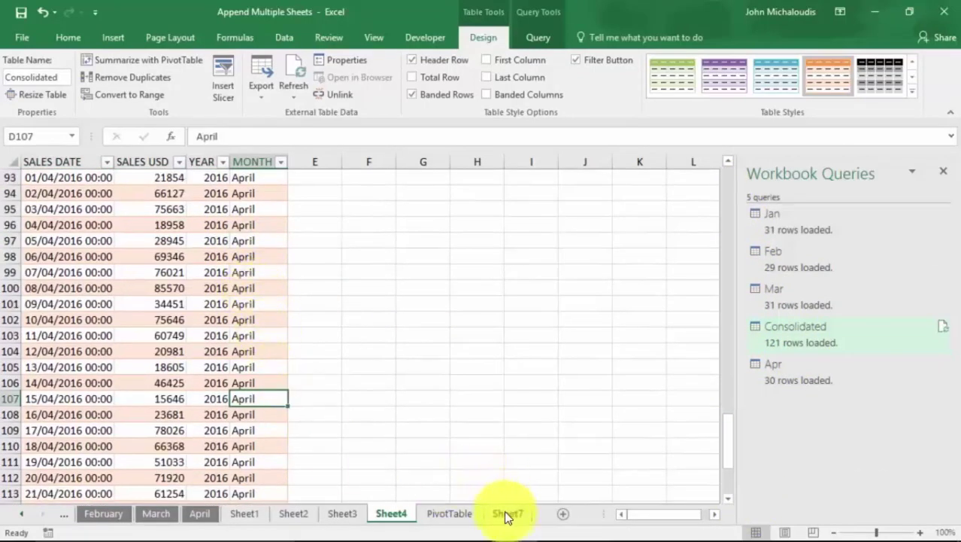
pyautogui.click(460, 513)
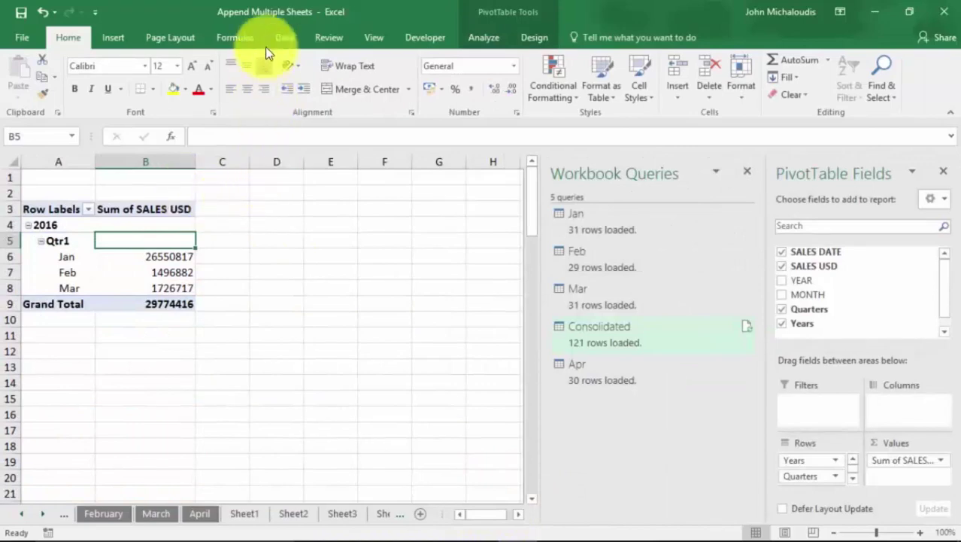
pyautogui.click(283, 38)
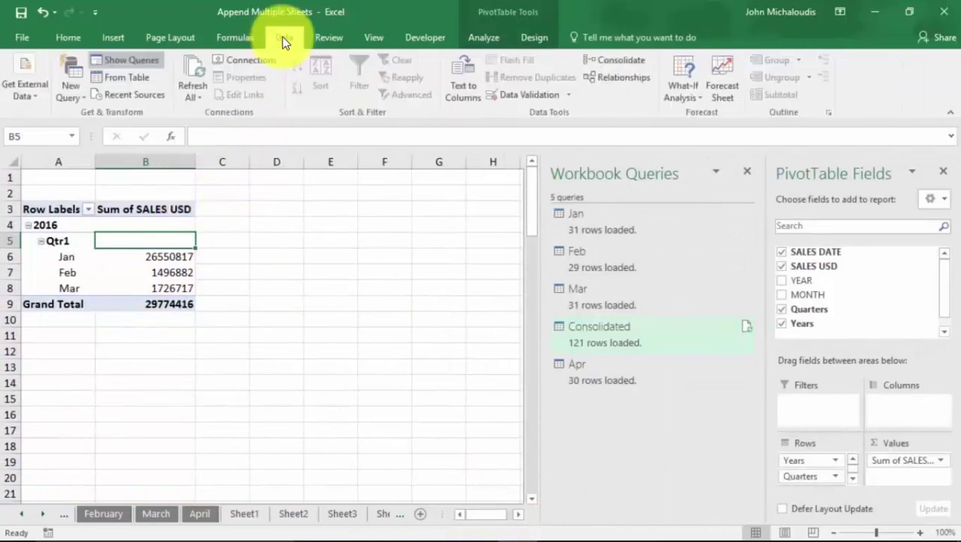
pyautogui.click(195, 72)
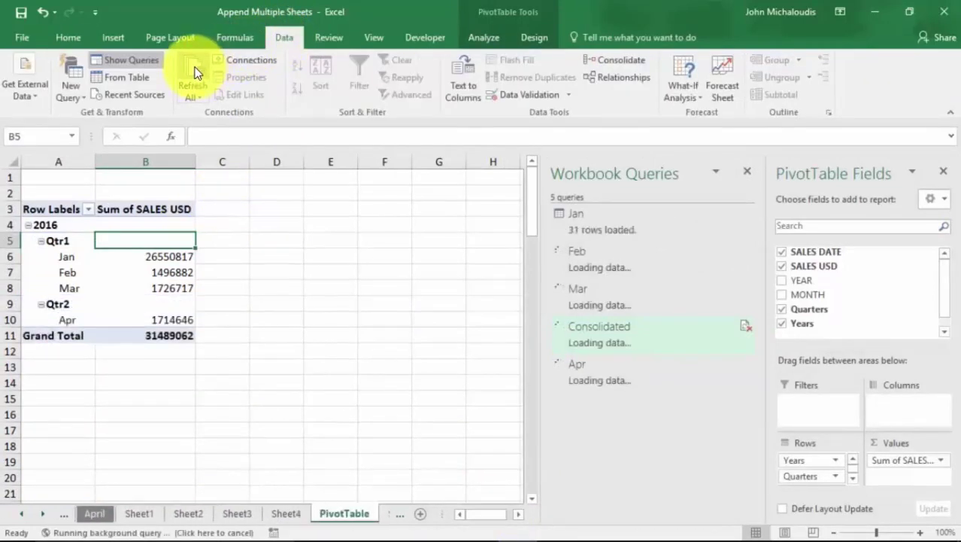
pyautogui.moveTo(168, 319)
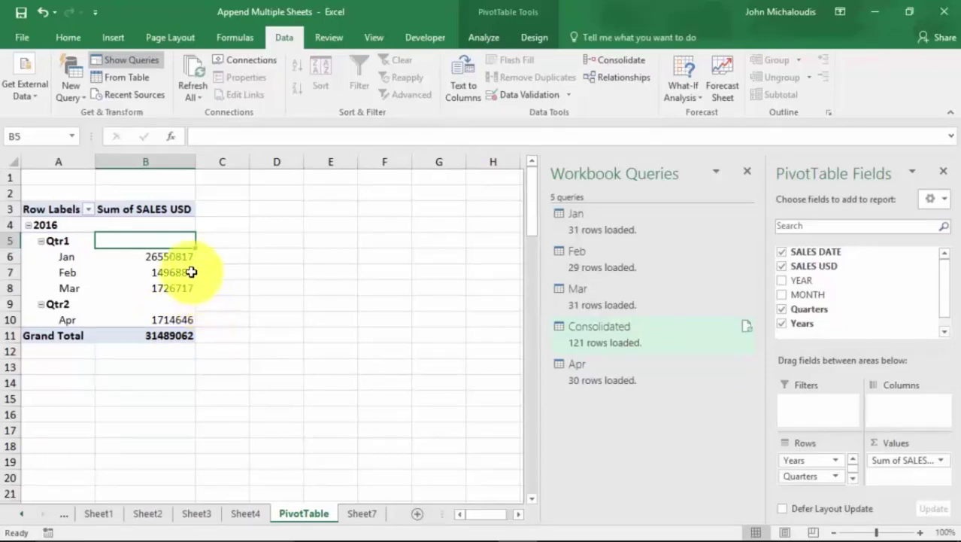
pyautogui.moveTo(167, 277)
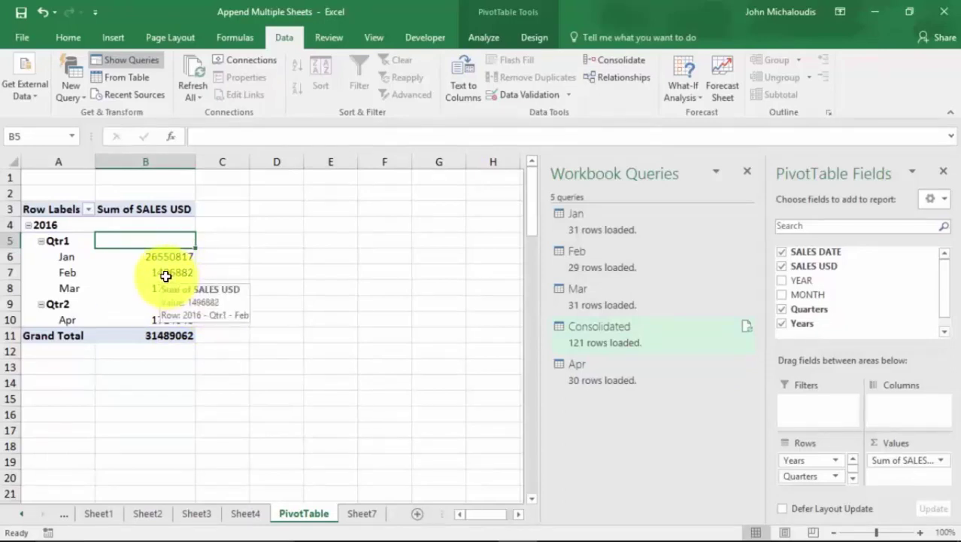